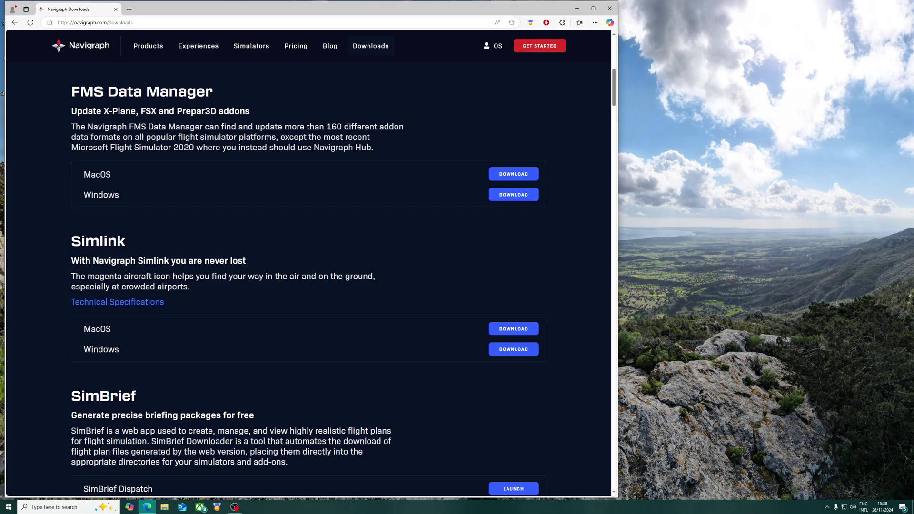
Download the Windows version of Navigraph Hub from the Navigraph downloads page.
scroll(190, 300, down, 6)
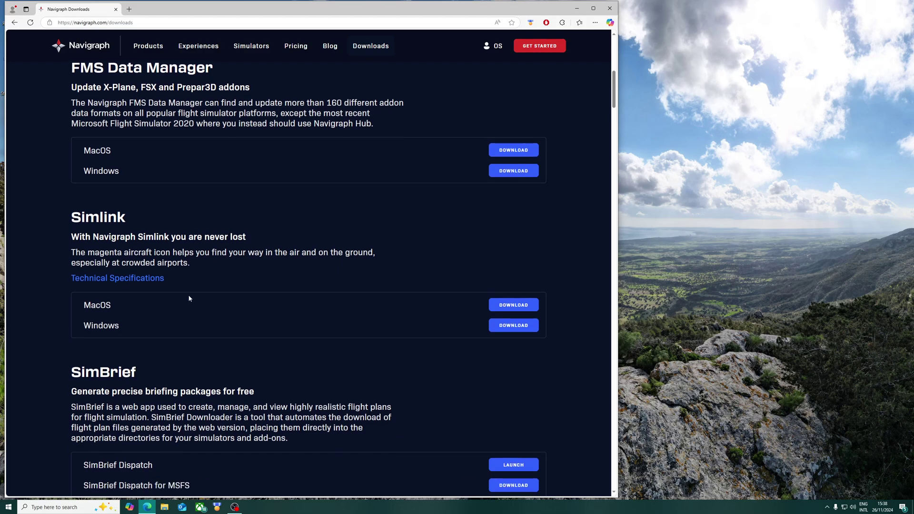
scroll(194, 296, up, 4)
scroll(190, 292, up, 5)
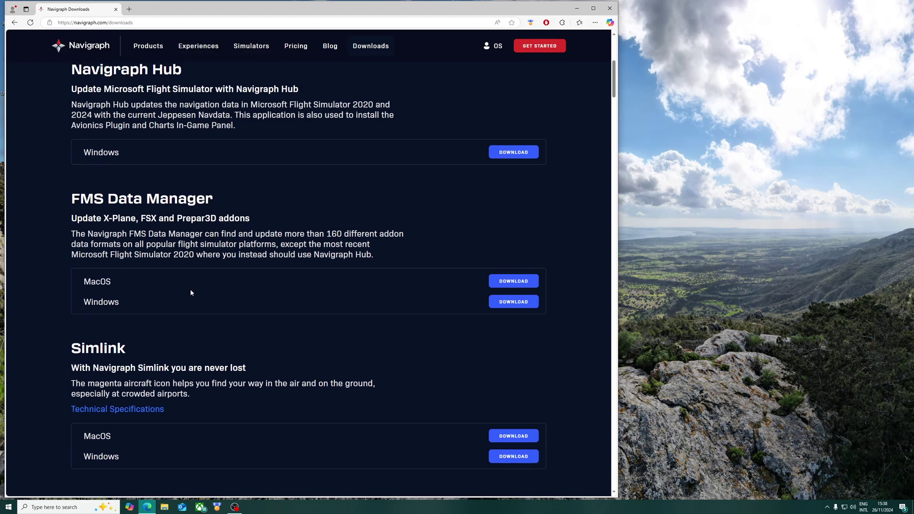
click(513, 259)
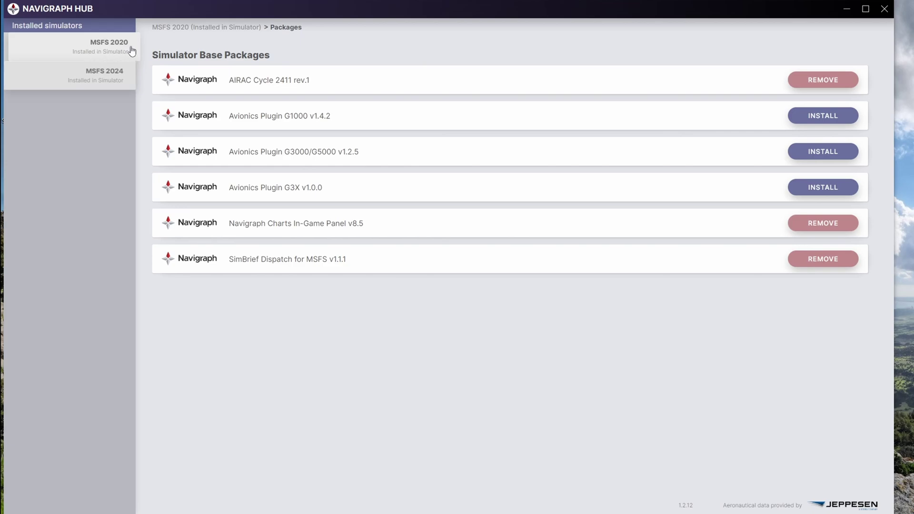
Install the SimBrief EFB App, Navigraph EFB Charts App and Navigraph Charts In-Game Panel packages for MSFS 2024.
click(104, 80)
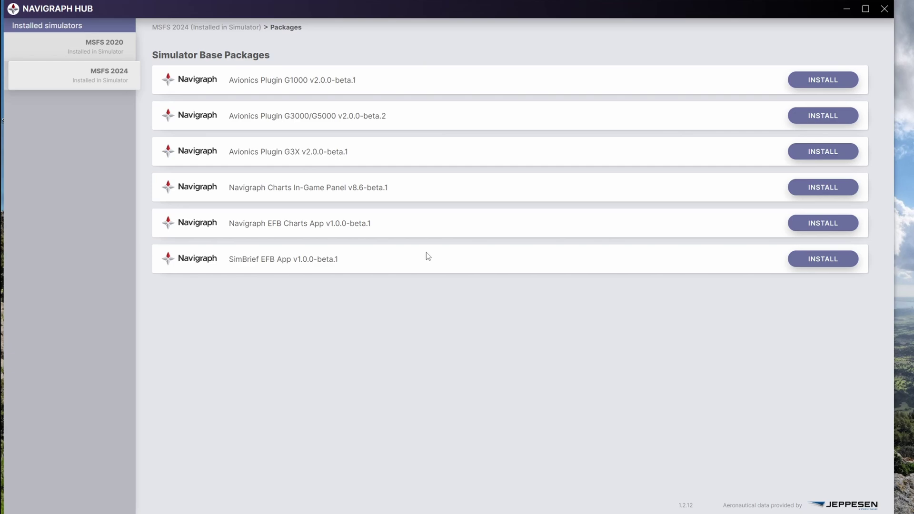
click(817, 264)
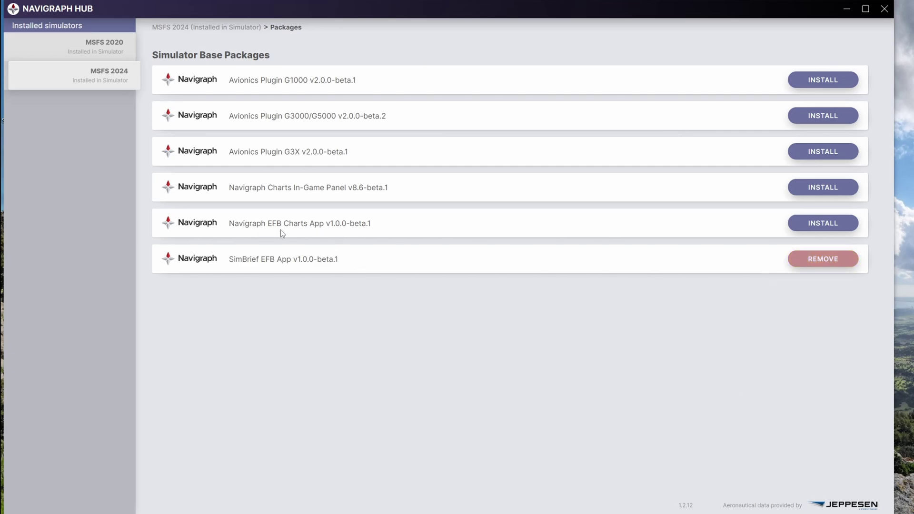
click(823, 231)
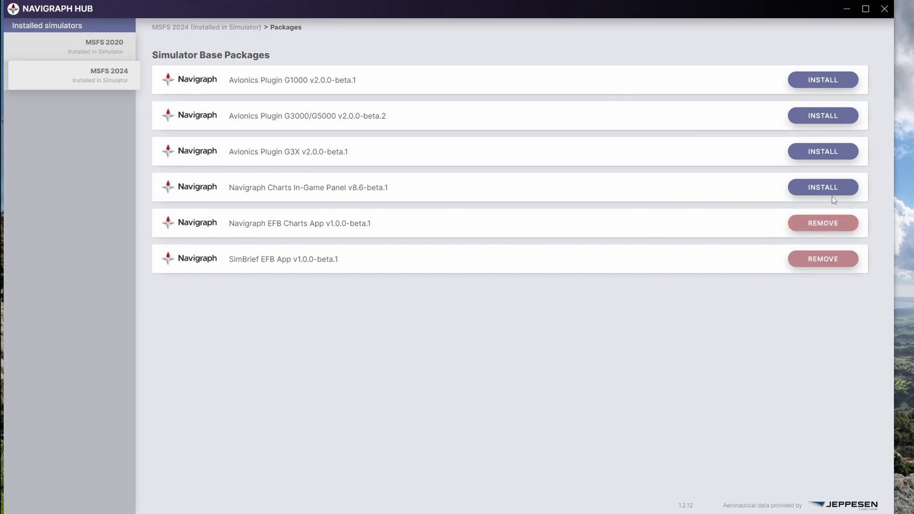
click(831, 194)
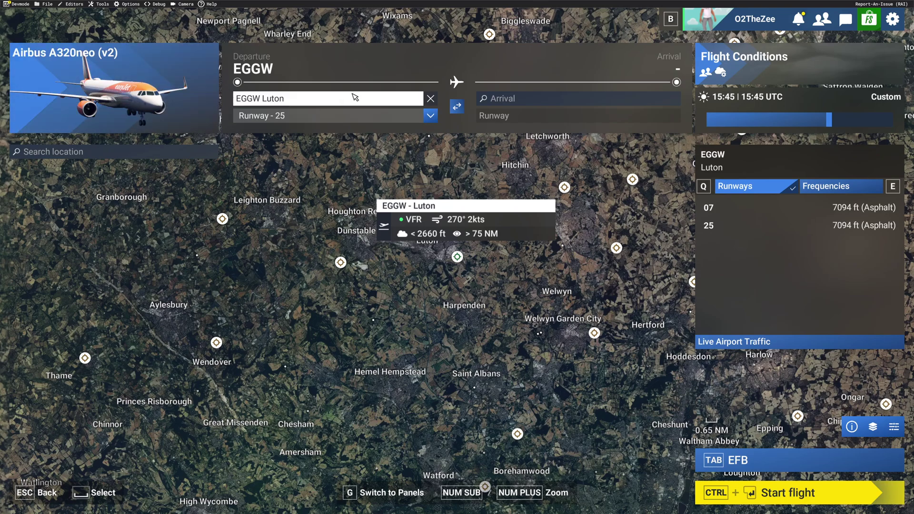
Open SimBrief Dispatch on the EFB in Microsoft Flight Simulator 2024 and start the account sign-in.
click(751, 461)
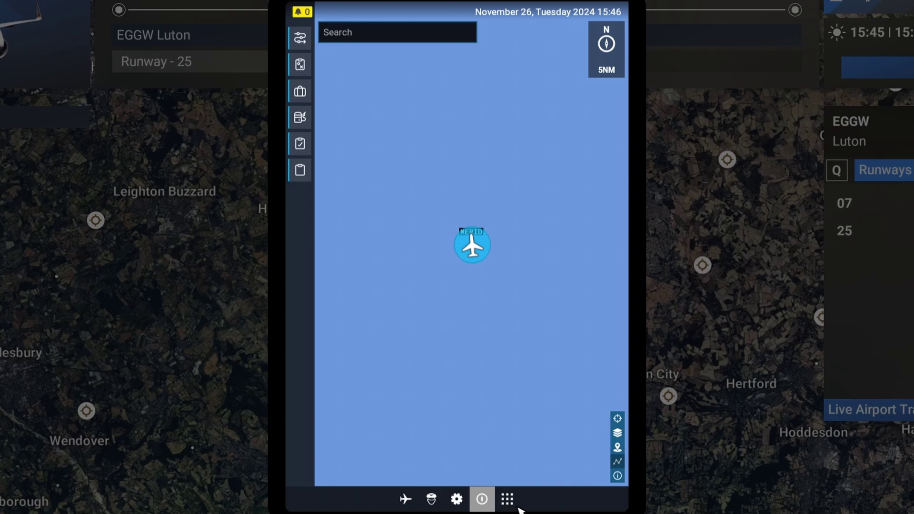
click(511, 500)
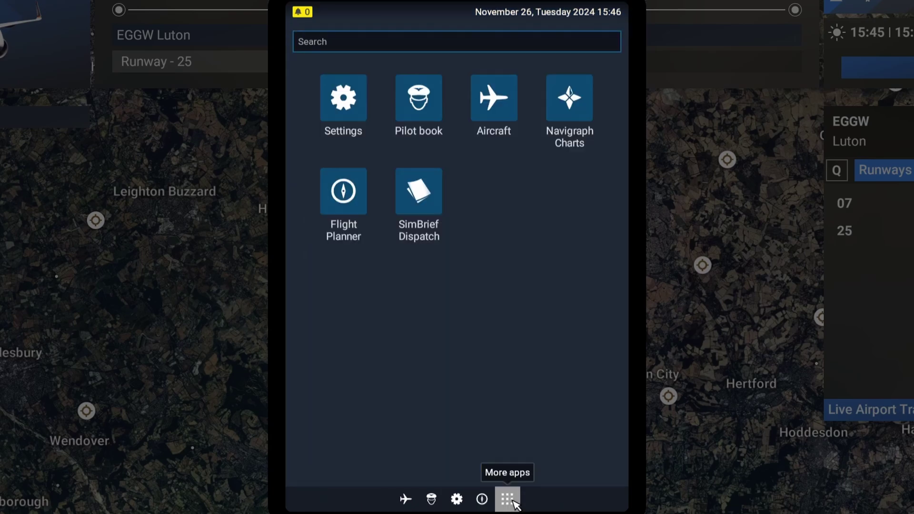
click(420, 203)
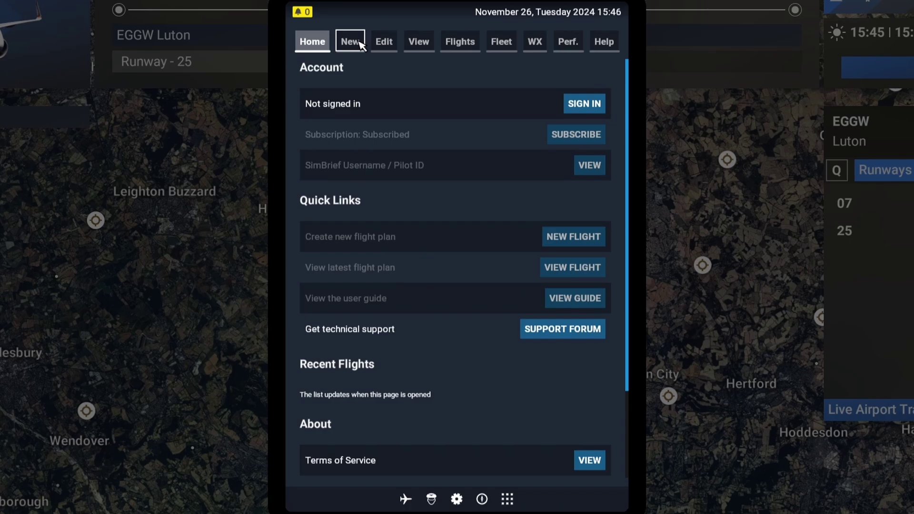
click(584, 104)
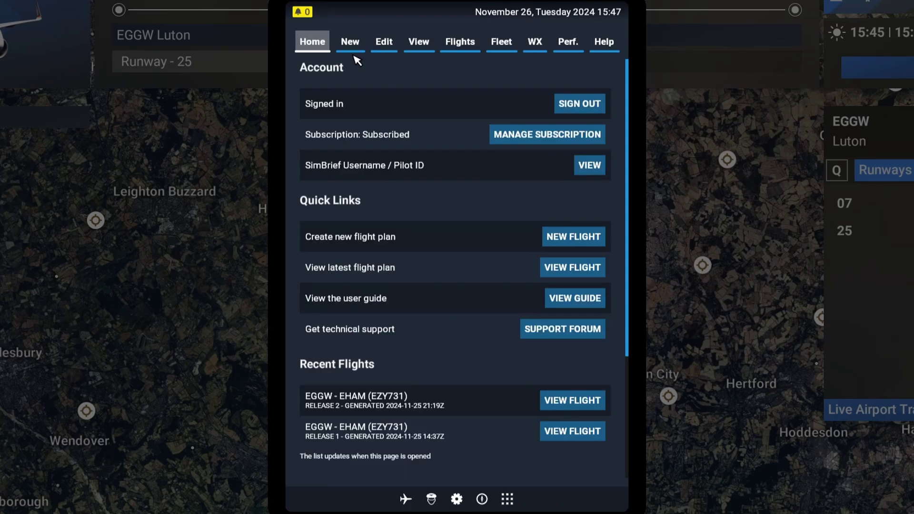
Start a new SimBrief flight with airline EZY and flight number 741.
click(351, 44)
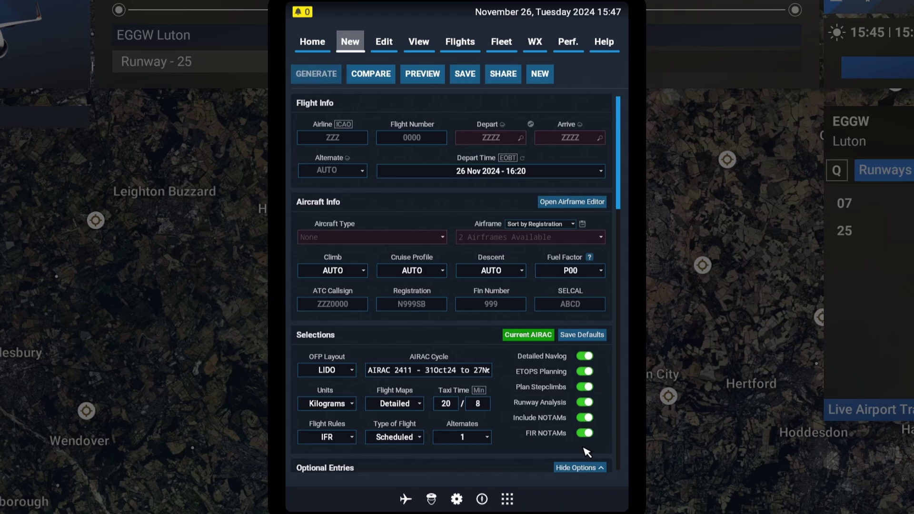
scroll(620, 173, down, 3)
scroll(620, 173, up, 3)
click(350, 139)
text(EZY)
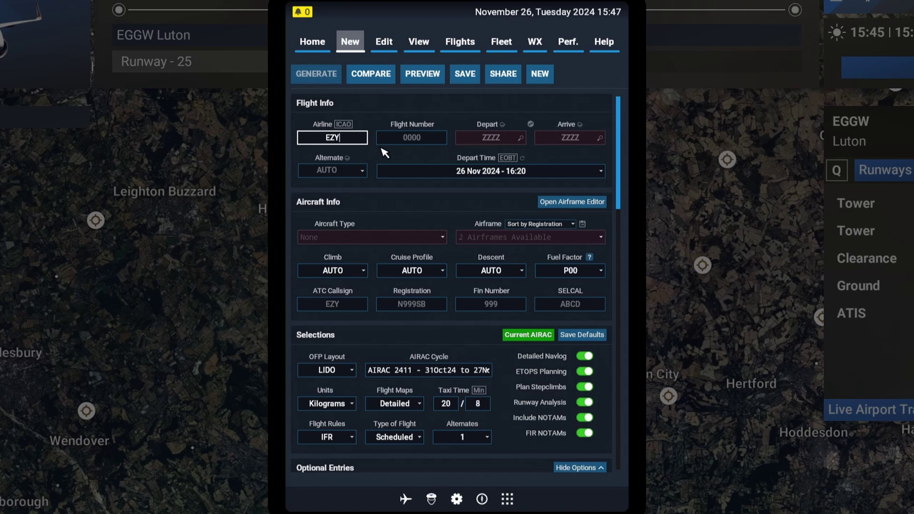
click(407, 138)
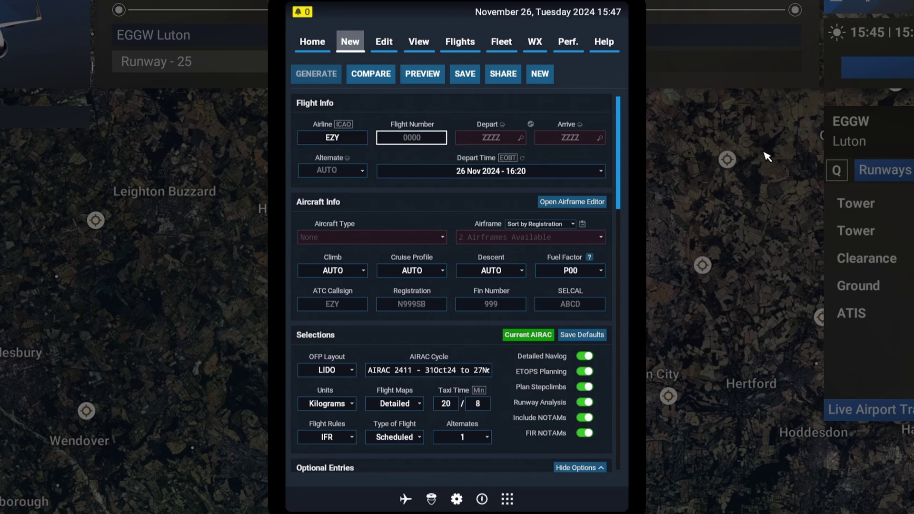
text(741)
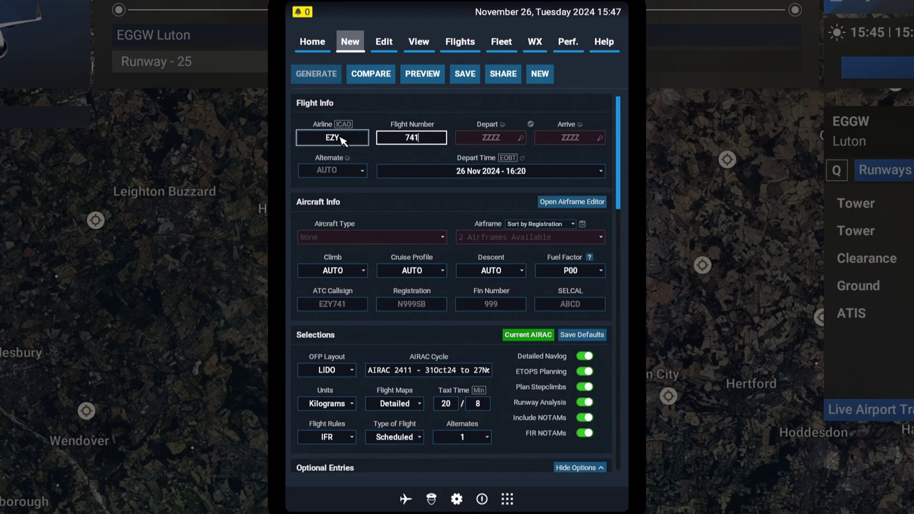
click(361, 141)
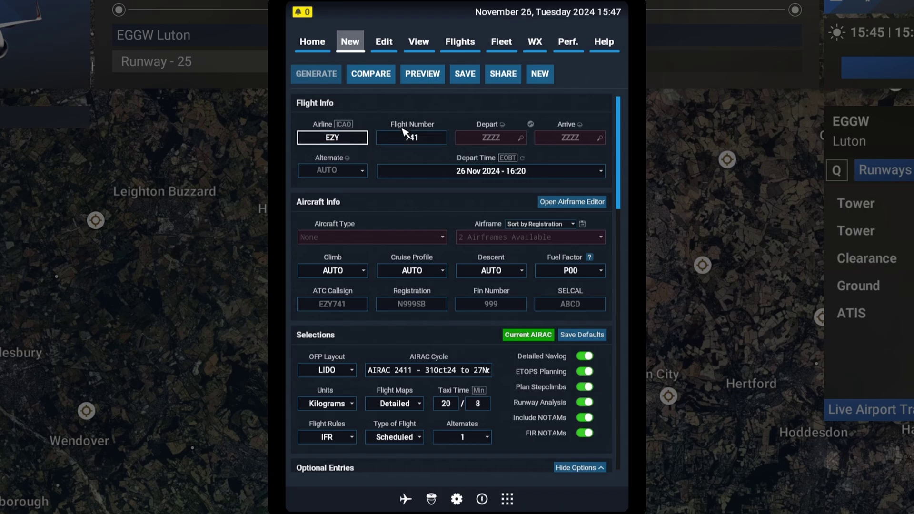
Set the flight's departure airport to EGGW and its arrival airport to EHAM.
click(478, 144)
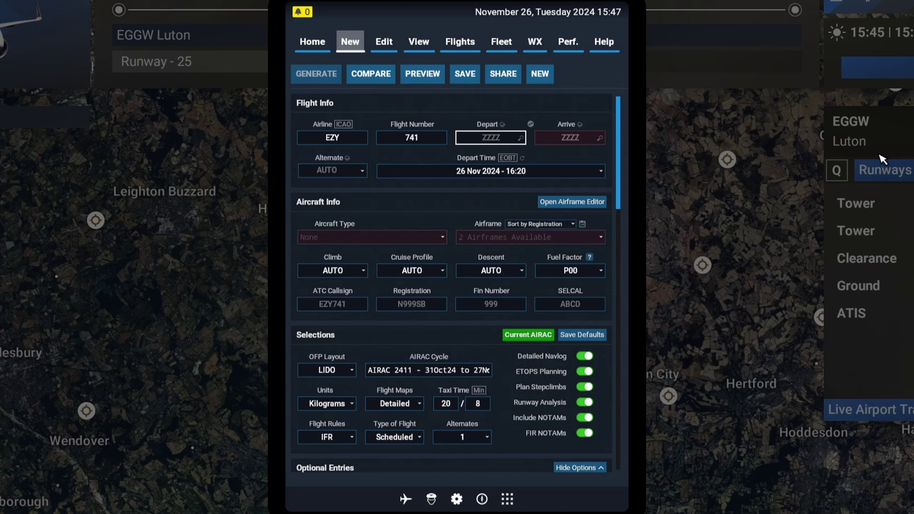
text(EGGW)
click(600, 139)
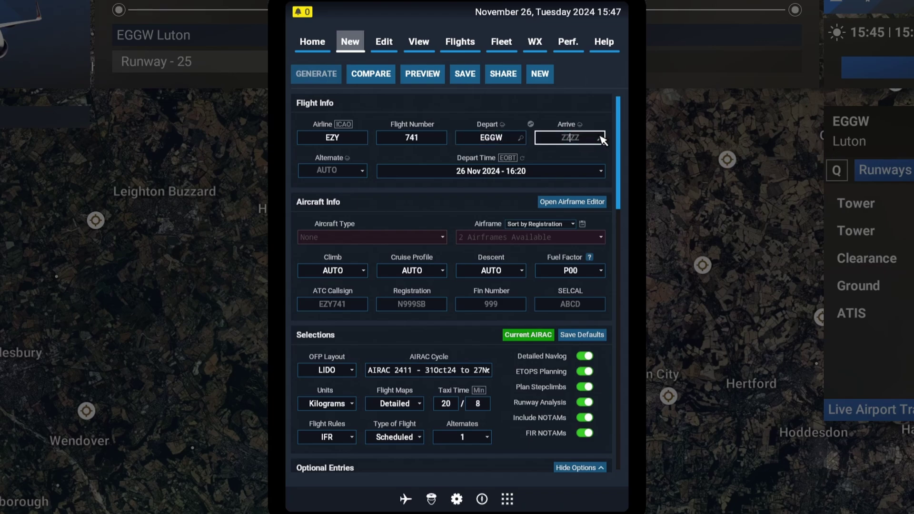
text(EHAM)
click(368, 188)
Set the aircraft type to A20N - A320-251N and the airframe to iniBuilds (MSFS) - A320neo V2.
scroll(614, 176, down, 1)
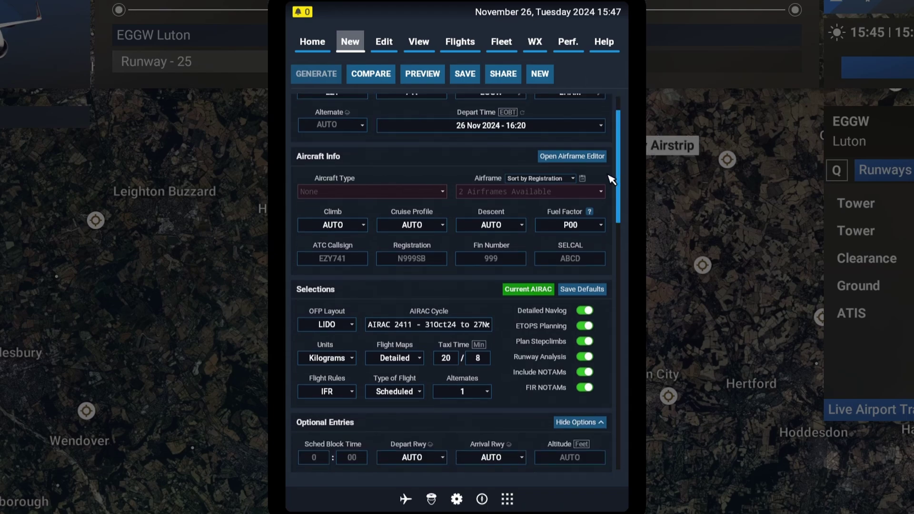
click(376, 191)
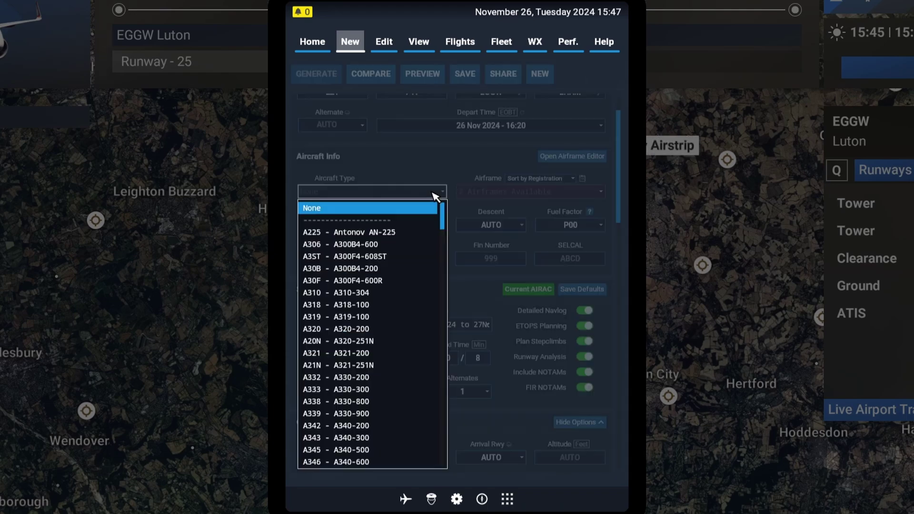
click(376, 341)
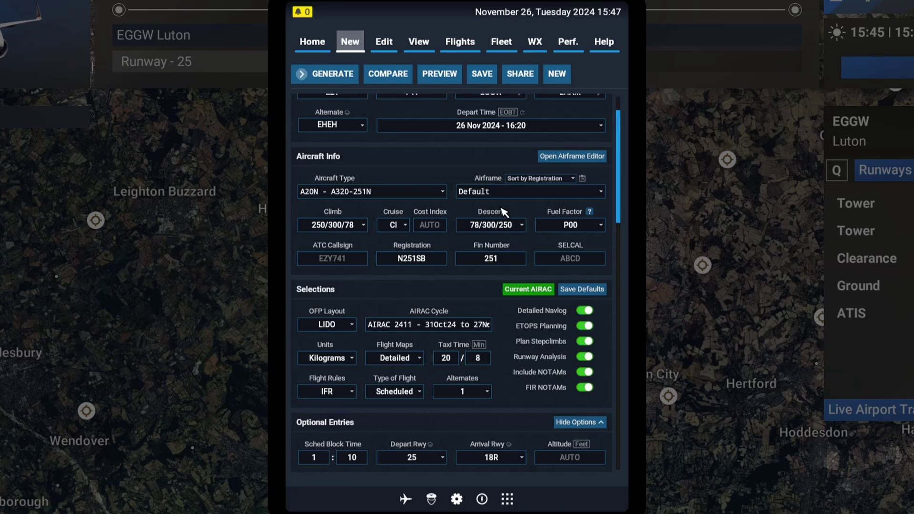
click(504, 192)
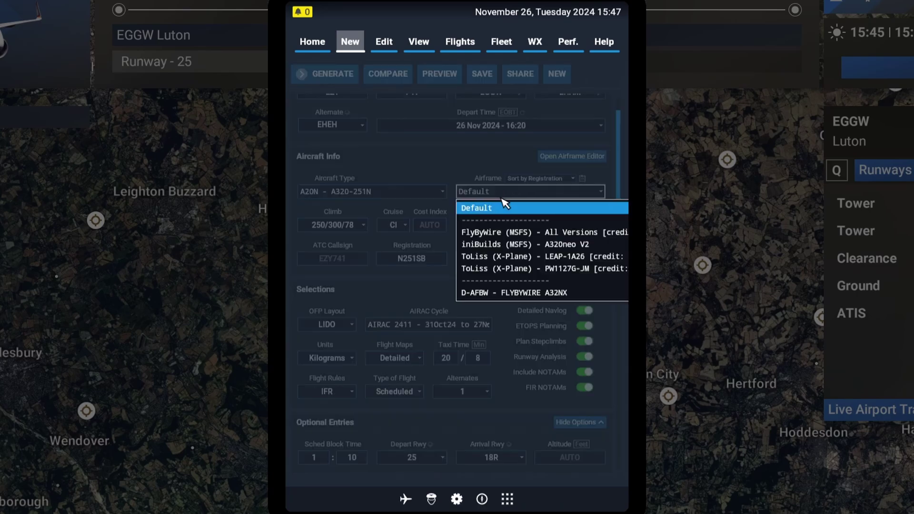
click(578, 247)
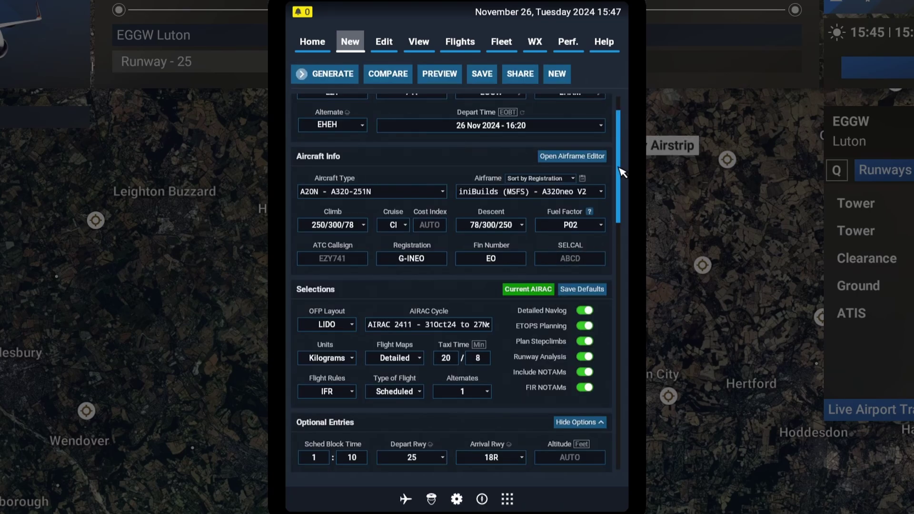
Review the selected route and generate the SimBrief flight plan.
drag(620, 174, 622, 276)
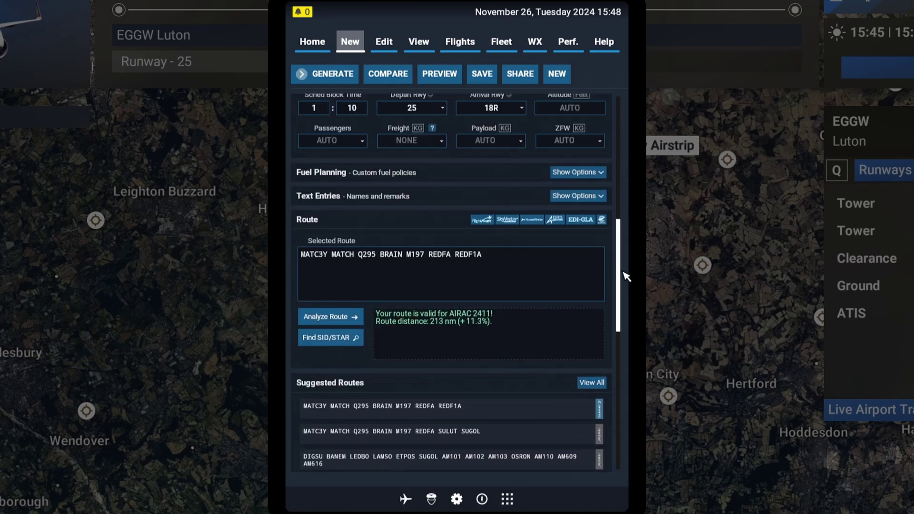
click(341, 74)
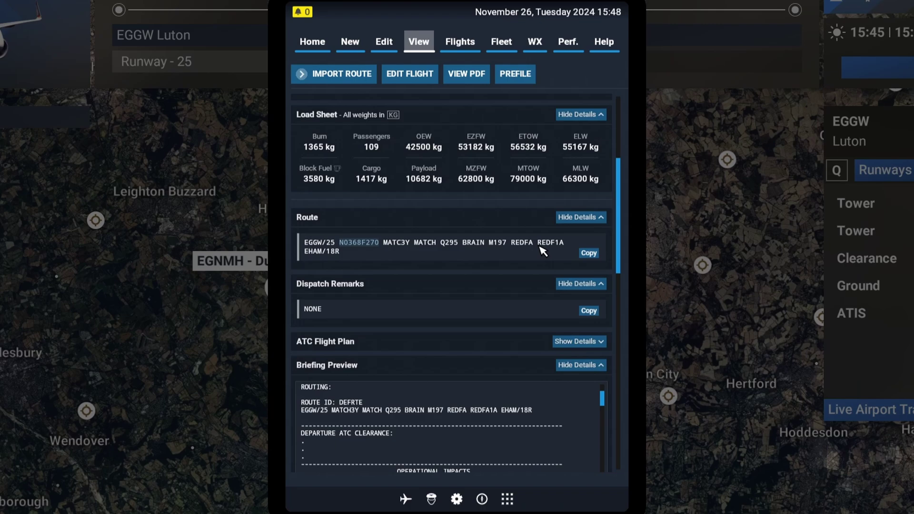
mouse_move(590, 257)
Prefile the flight plan on VATSIM through the web browser, file it there and close the browser.
click(506, 82)
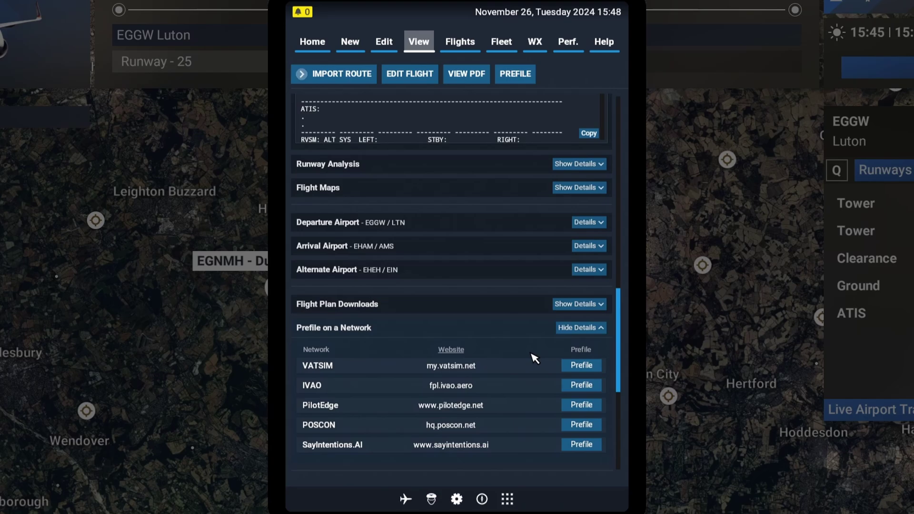
click(590, 367)
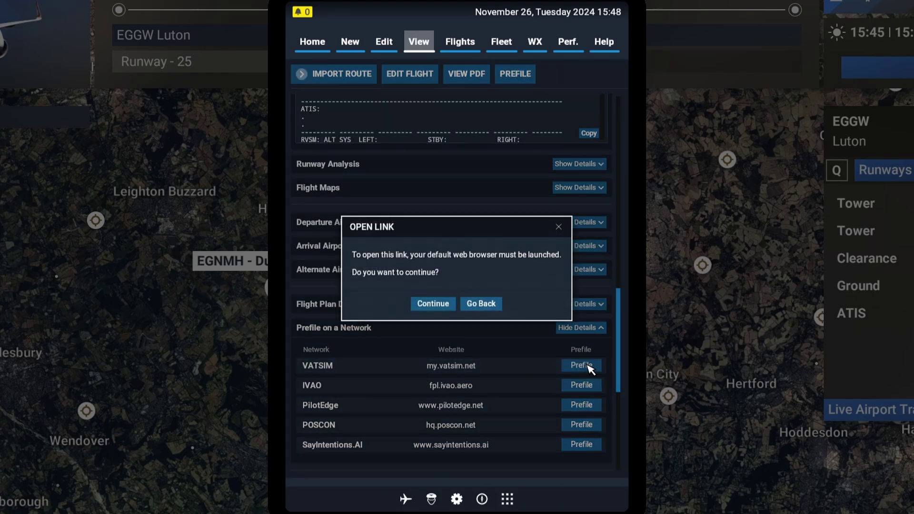
click(432, 303)
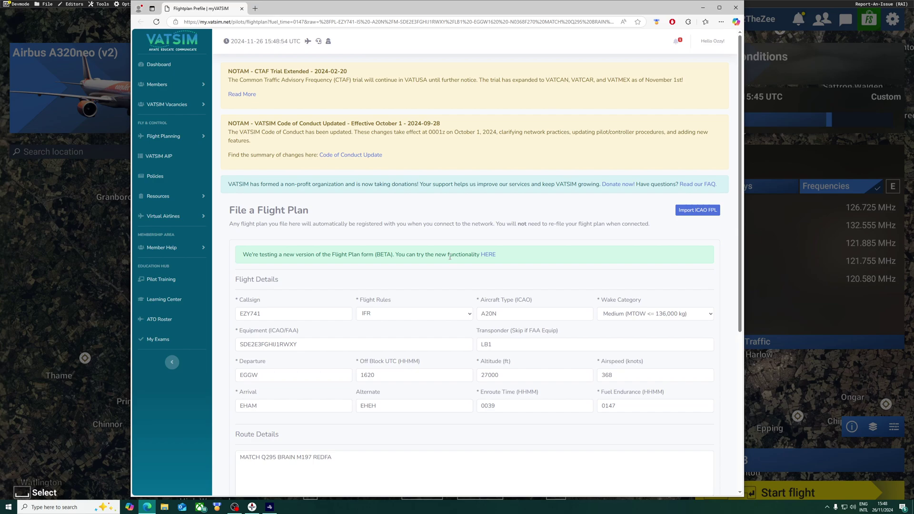
scroll(300, 202, down, 5)
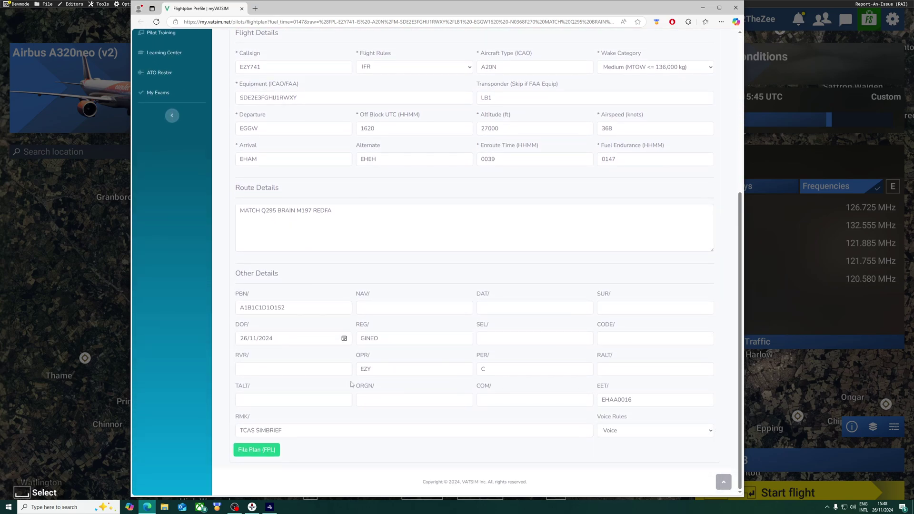
click(261, 450)
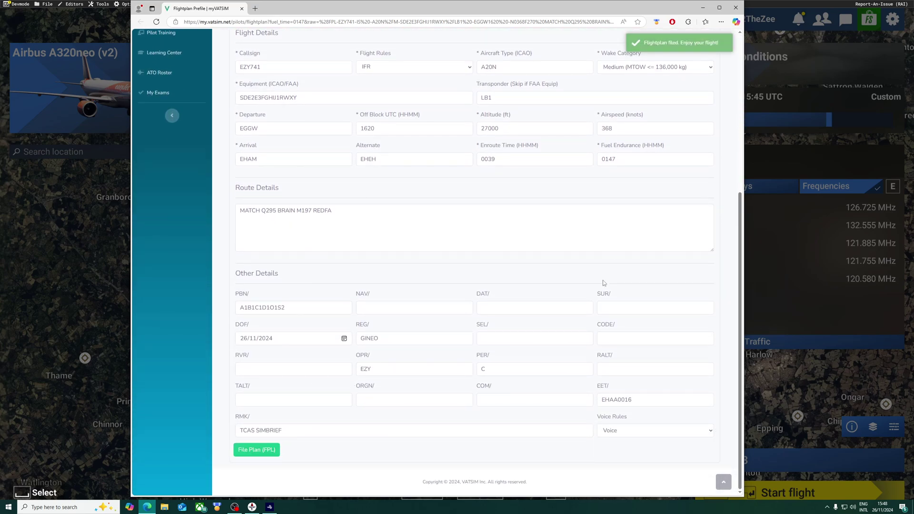
click(735, 9)
Import the SimBrief route into the simulator, close the EFB and inspect the route on the world map.
click(397, 127)
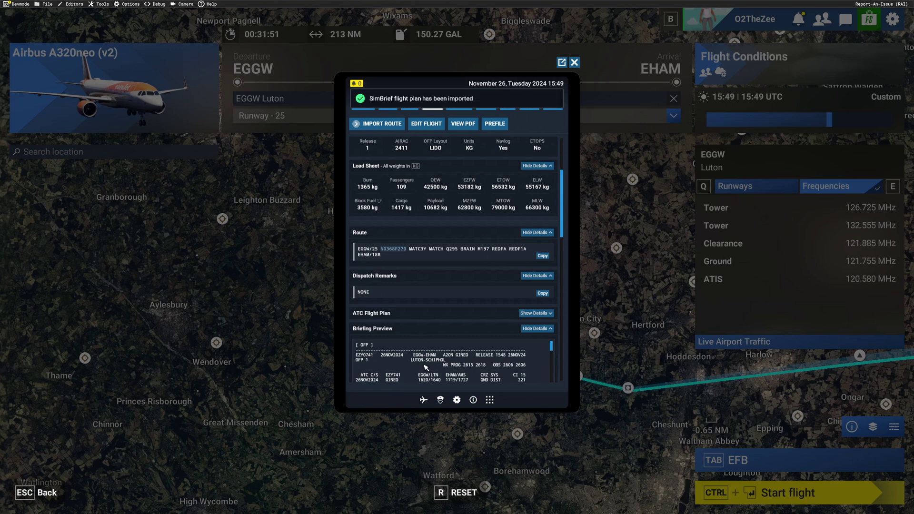
click(574, 63)
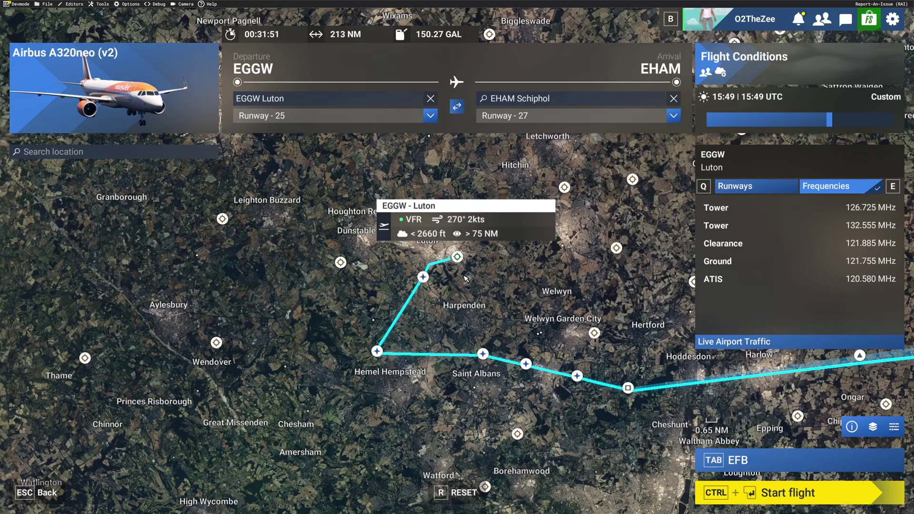
scroll(466, 278, down, 5)
scroll(444, 324, down, 2)
drag(444, 324, 402, 305)
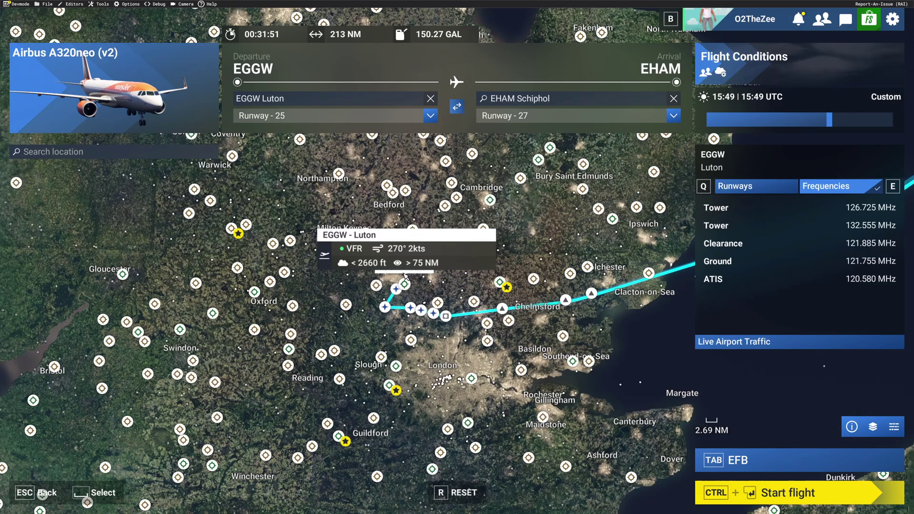
drag(686, 224, 413, 235)
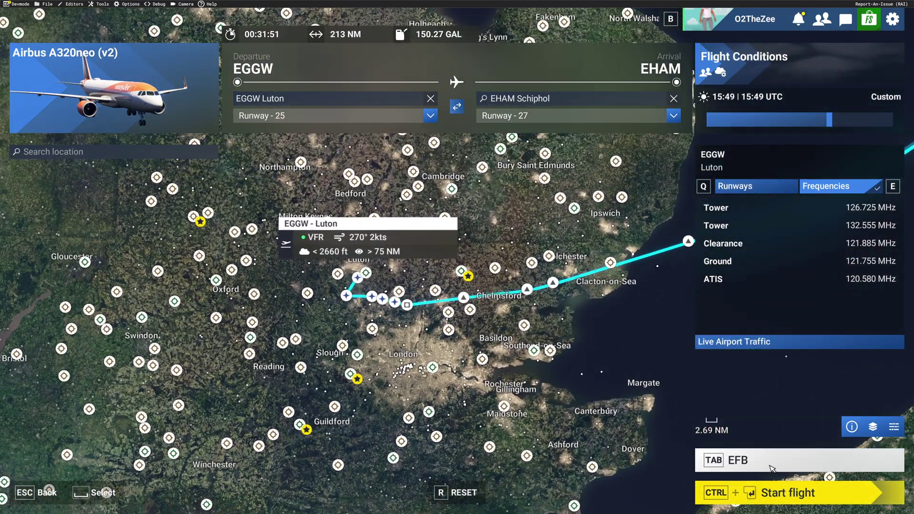
Reopen the EFB and review the generated SimBrief flight plan, from the load sheet to the prefile networks and route map.
click(771, 469)
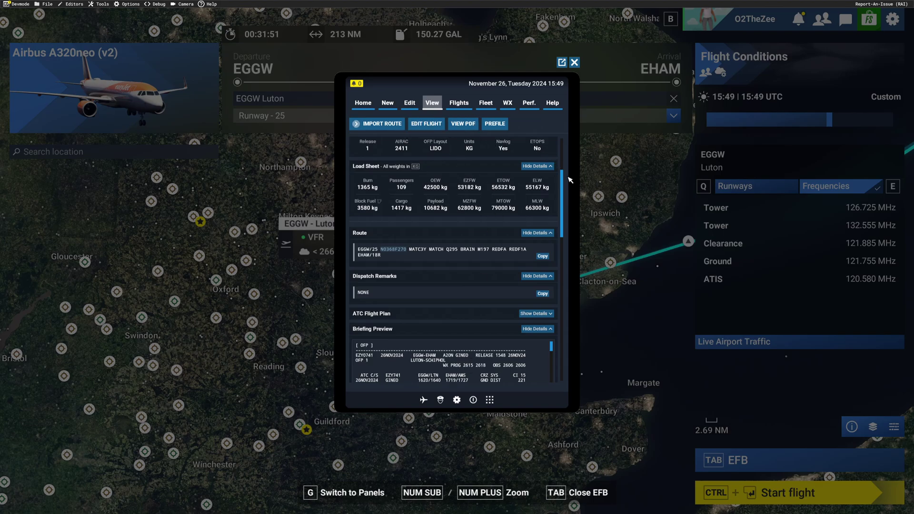
scroll(570, 199, down, 1)
scroll(571, 238, down, 10)
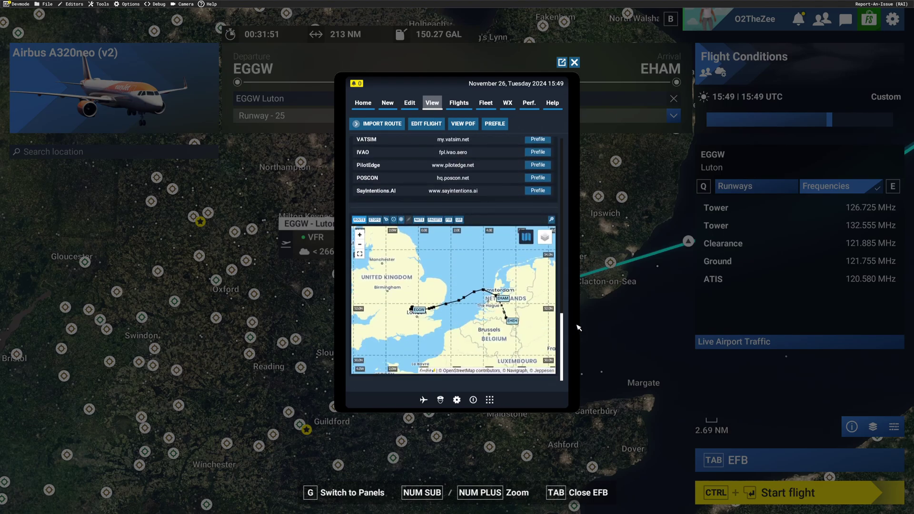
scroll(577, 300, up, 2)
scroll(576, 290, up, 3)
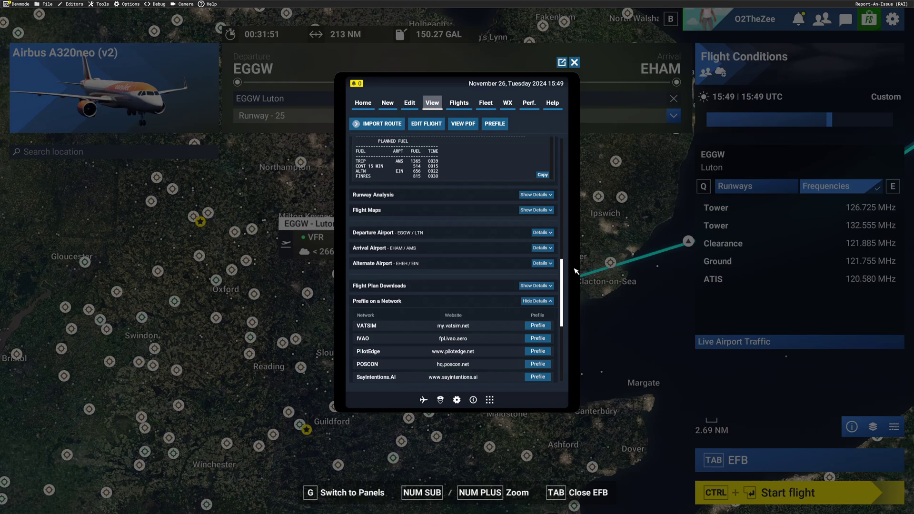
scroll(576, 272, up, 6)
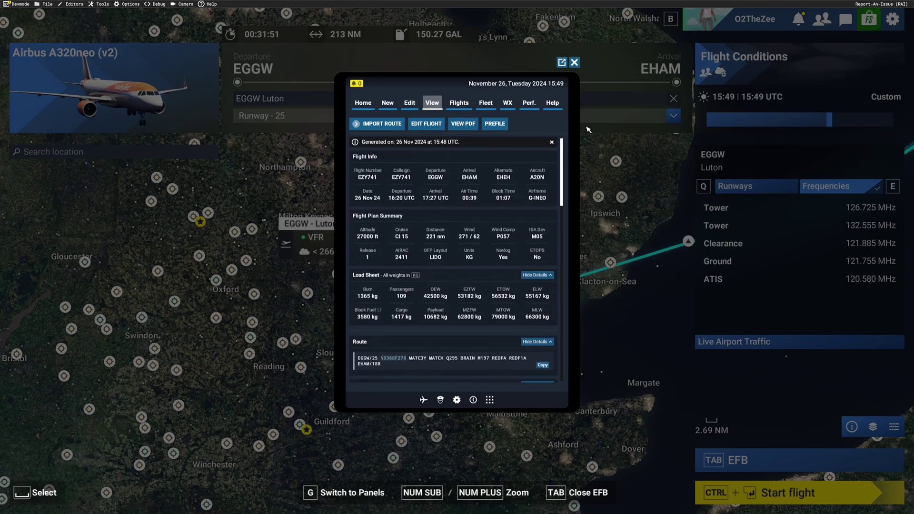
View the significant weather chart for ICAO Area EUR - Europe in SimBrief's weather section.
click(485, 103)
click(540, 47)
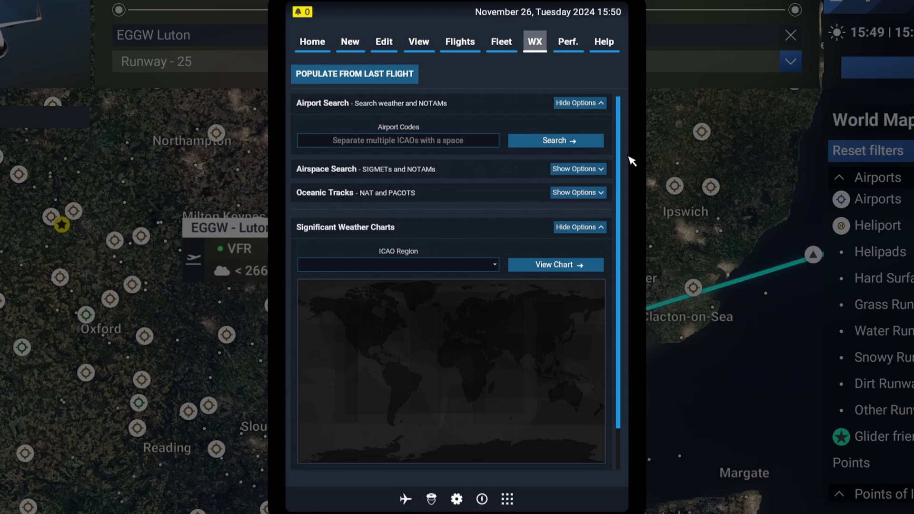
click(580, 268)
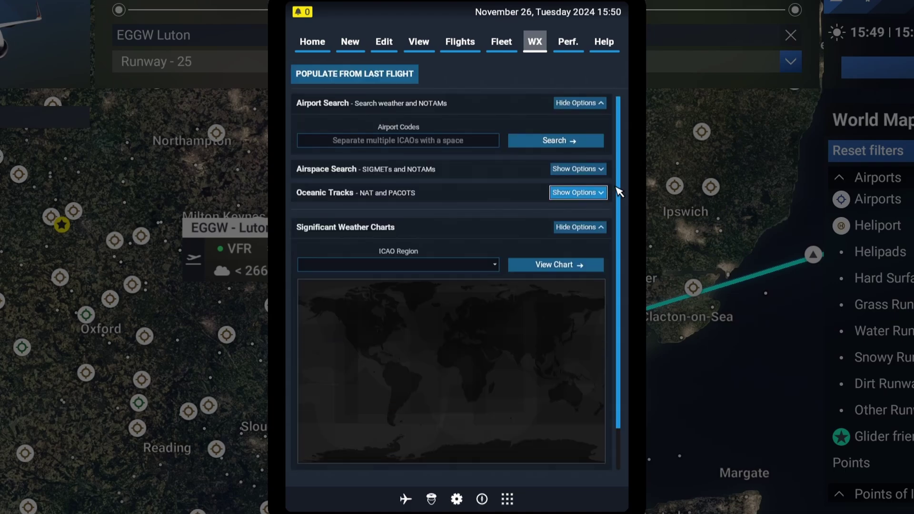
scroll(627, 219, down, 2)
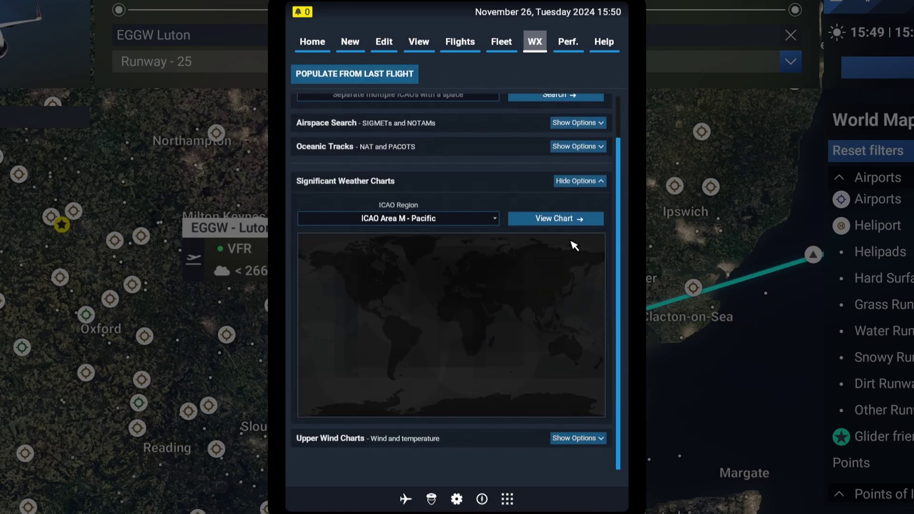
click(495, 218)
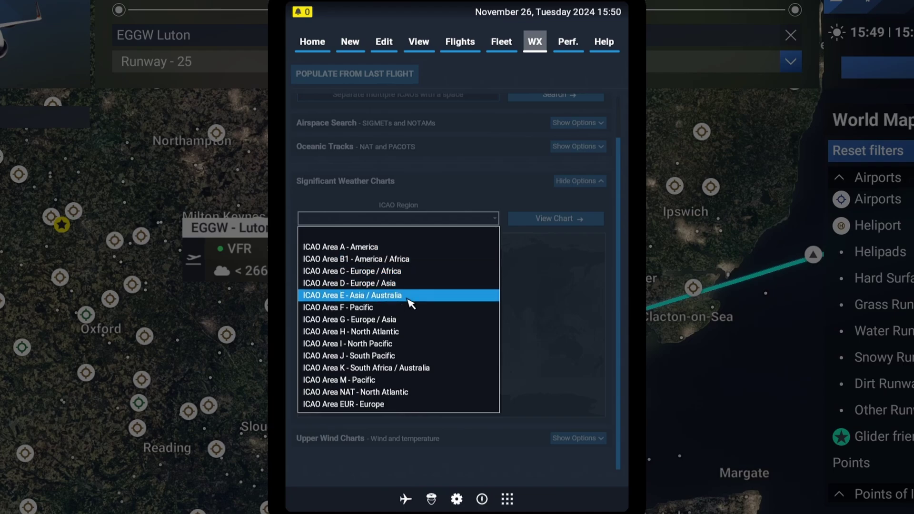
click(403, 405)
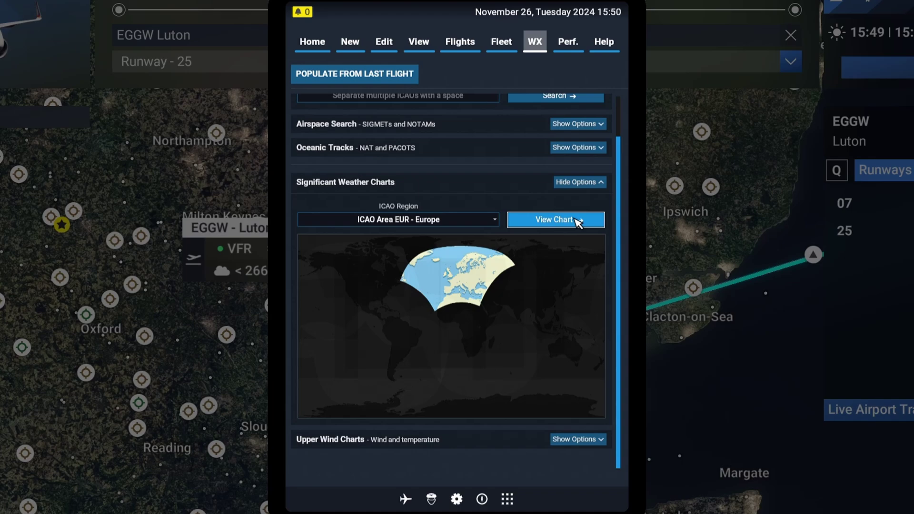
click(577, 220)
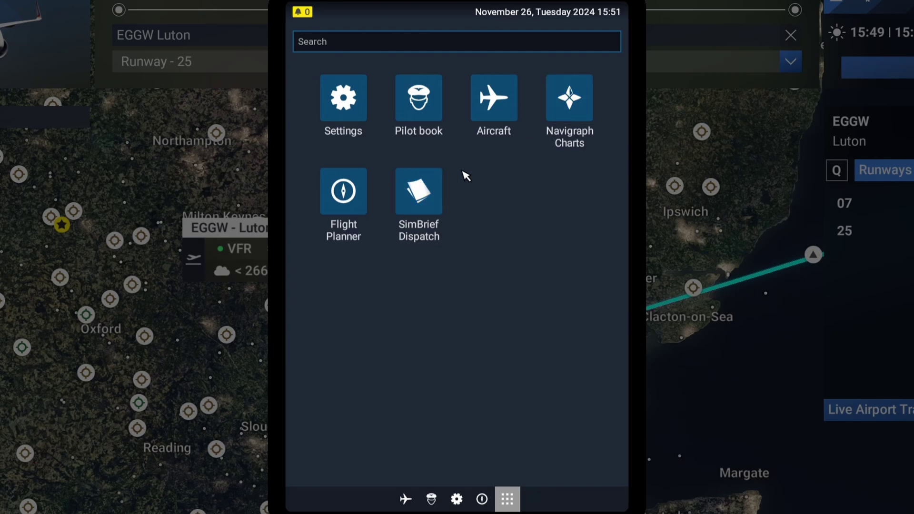
Switch to Navigraph Charts in the EFB and import today's EGGW to EHAM flight EZY741 from SimBrief.
click(571, 104)
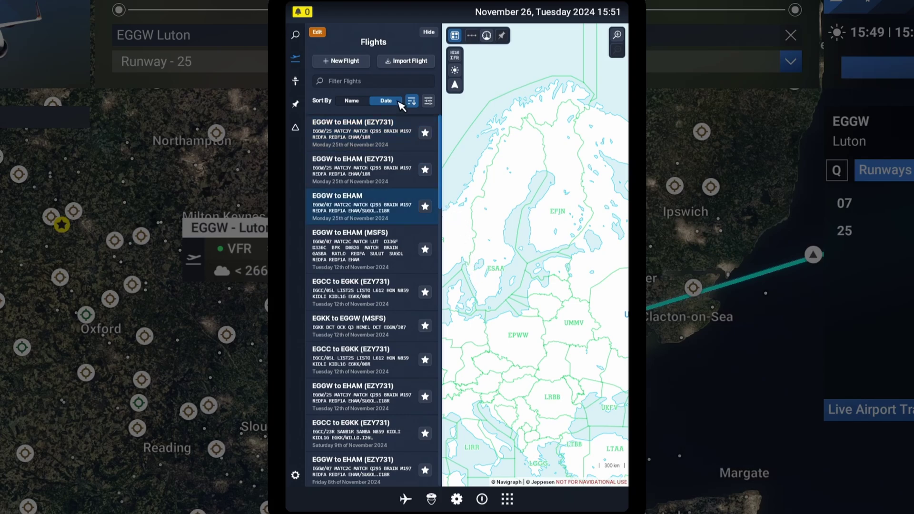
click(422, 65)
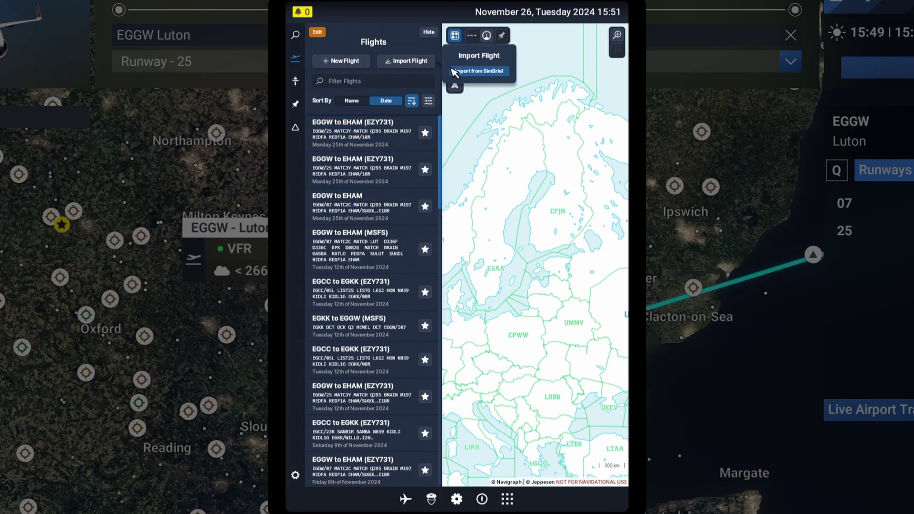
click(485, 75)
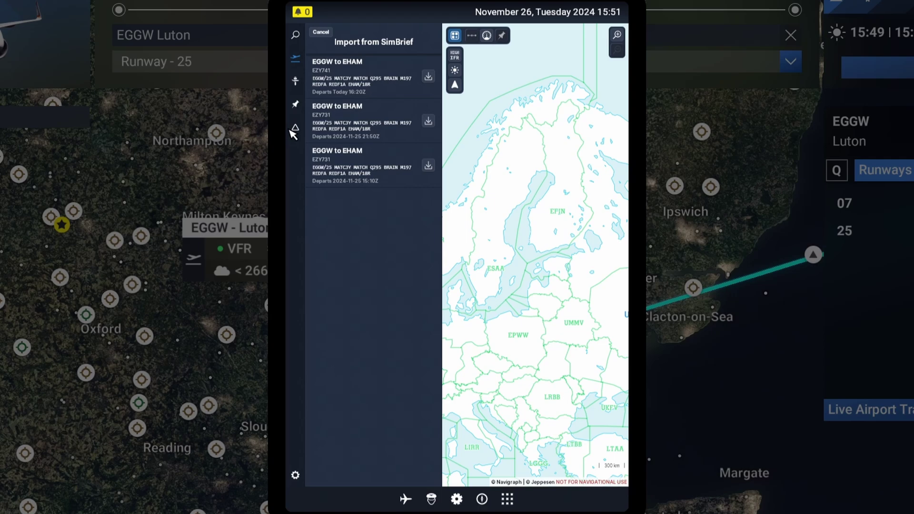
click(428, 76)
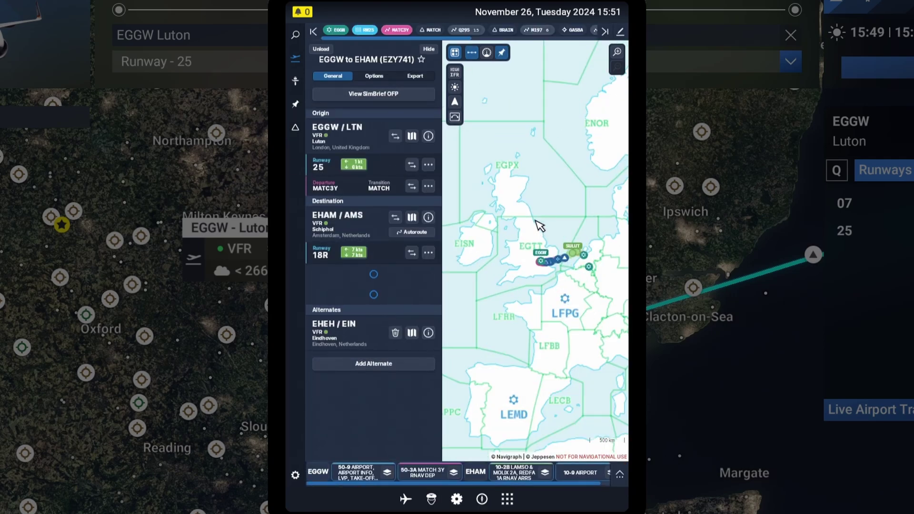
Examine the imported route on the Navigraph map, focusing on the MATC3Y departure around London Luton.
scroll(502, 206, up, 5)
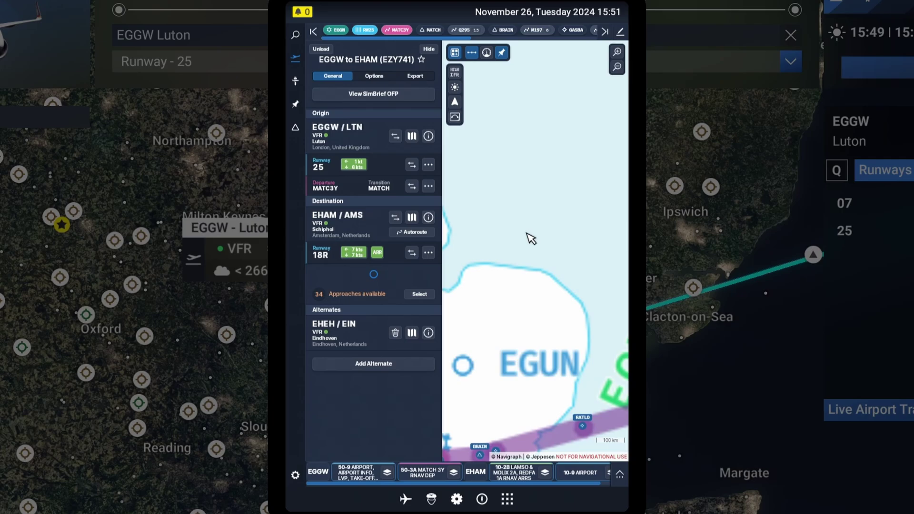
drag(530, 238, 547, 183)
scroll(486, 237, down, 5)
scroll(492, 241, up, 5)
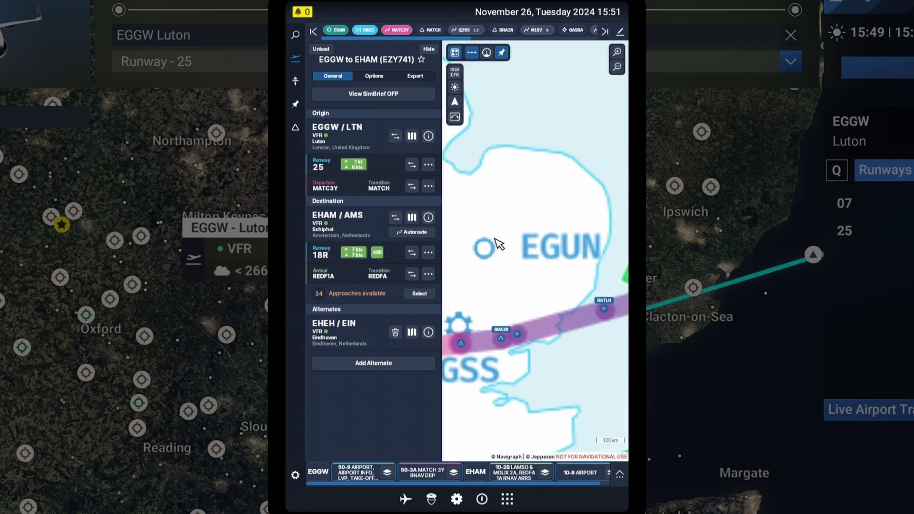
scroll(534, 250, up, 6)
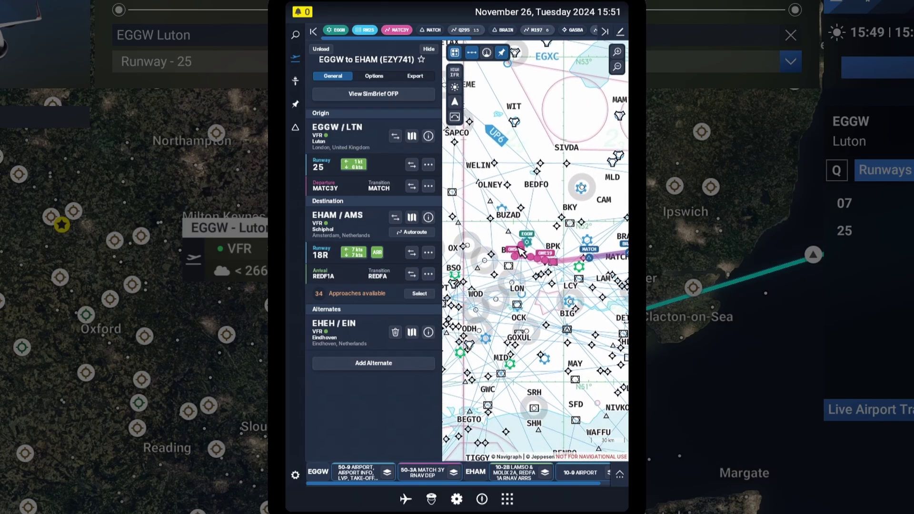
scroll(523, 253, up, 2)
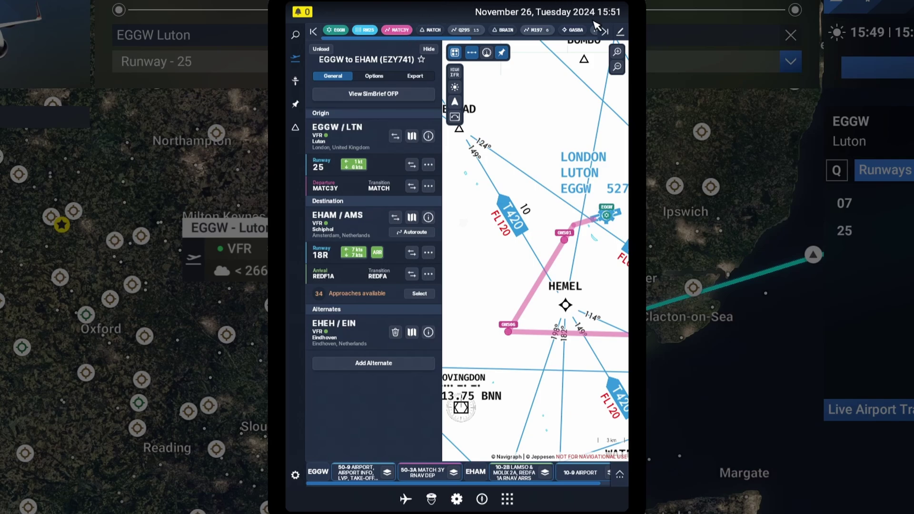
scroll(530, 205, down, 4)
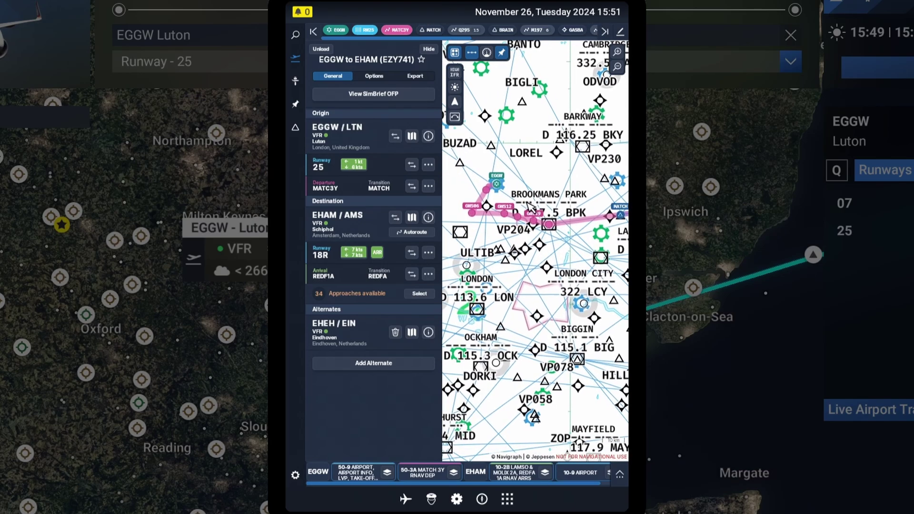
Display the 50-3A MATCH 3Y RNAV departure chart with the flight details hidden and inspect it up close.
click(436, 473)
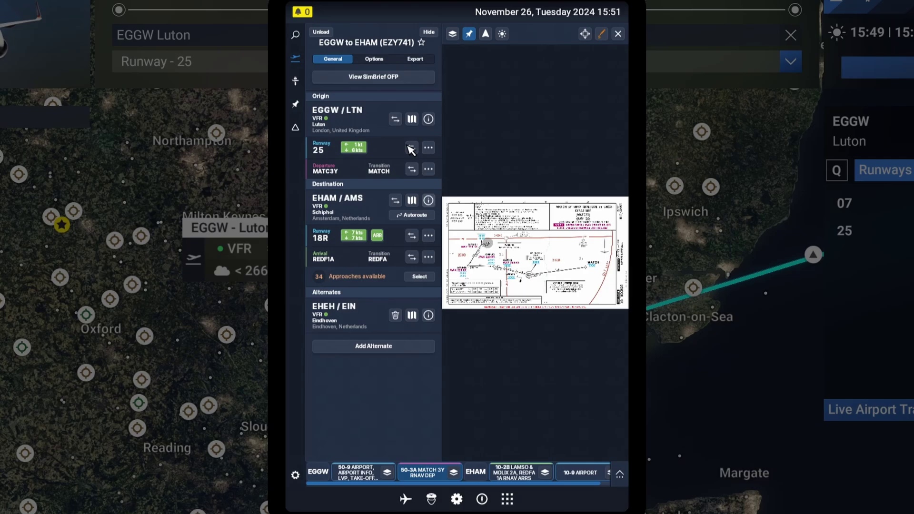
click(427, 34)
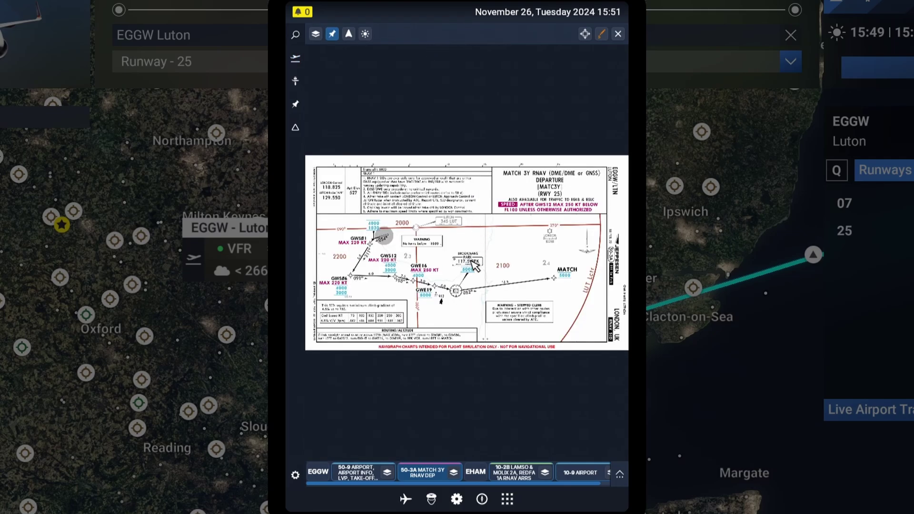
scroll(474, 265, up, 3)
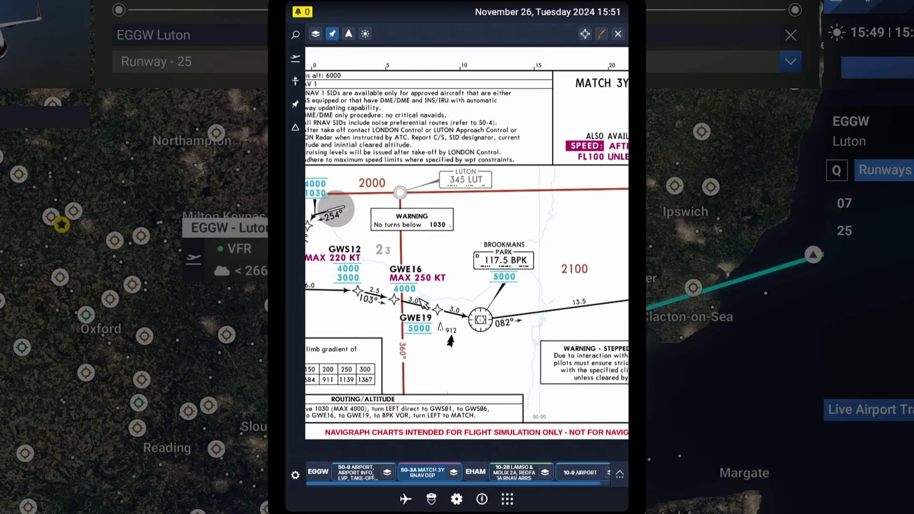
scroll(430, 301, down, 3)
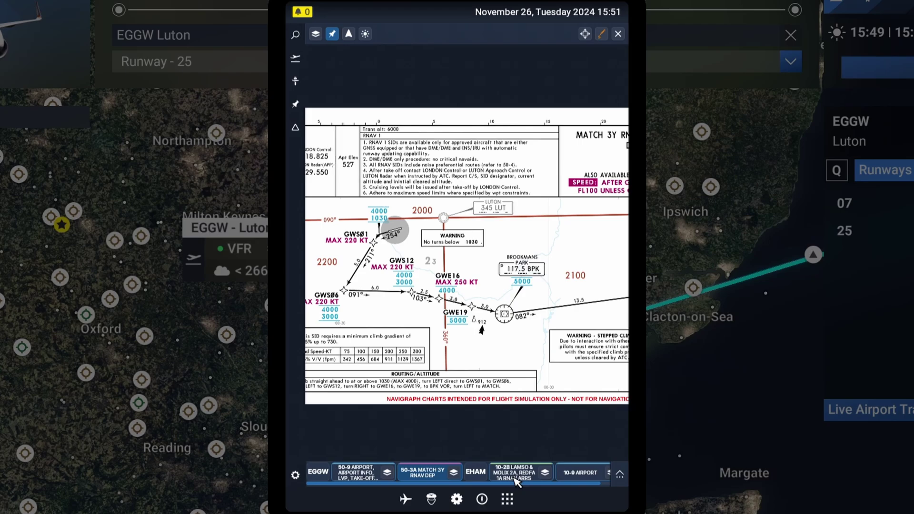
View the EHAM 10-2B arrival chart, then inspect the aprons and taxiways on the EGGW 50-9 airport chart.
click(514, 477)
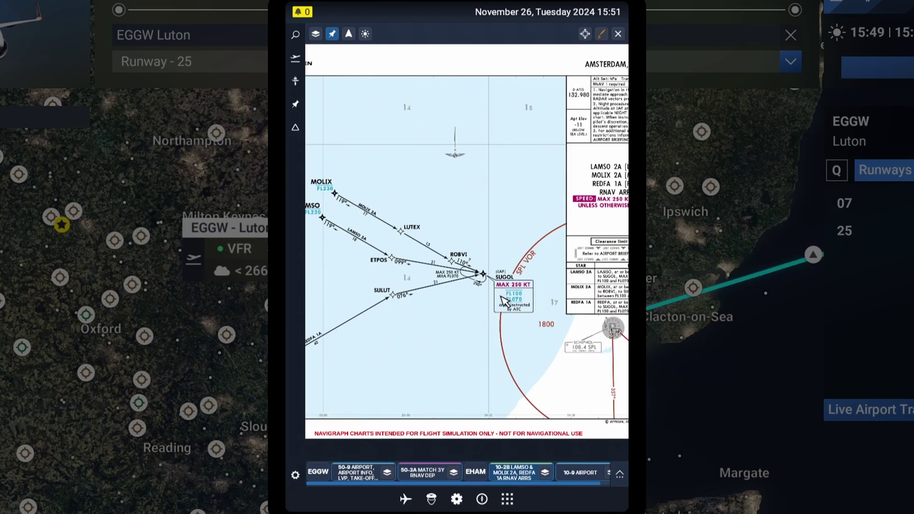
click(364, 474)
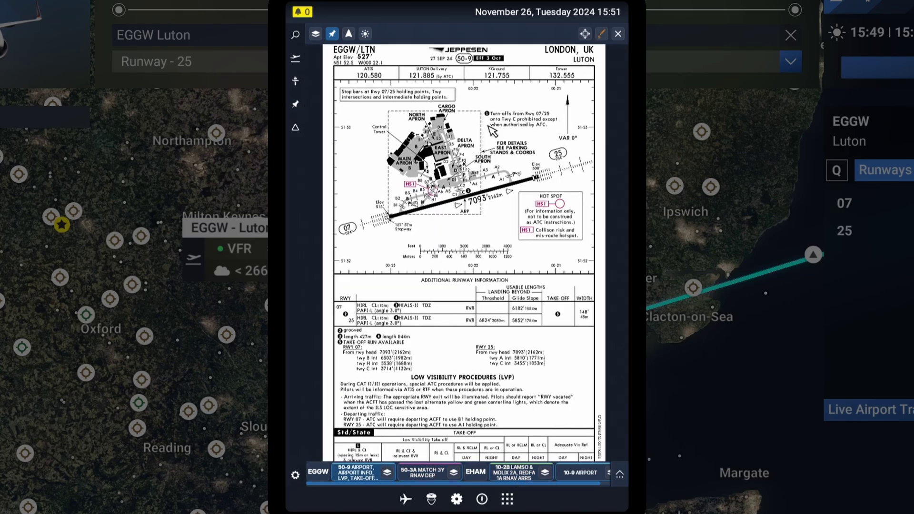
scroll(491, 130, up, 5)
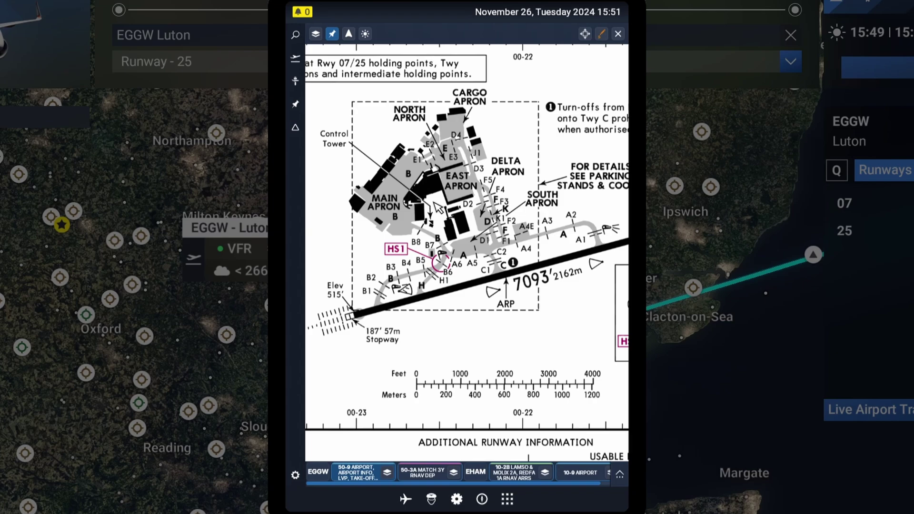
drag(434, 202, 449, 221)
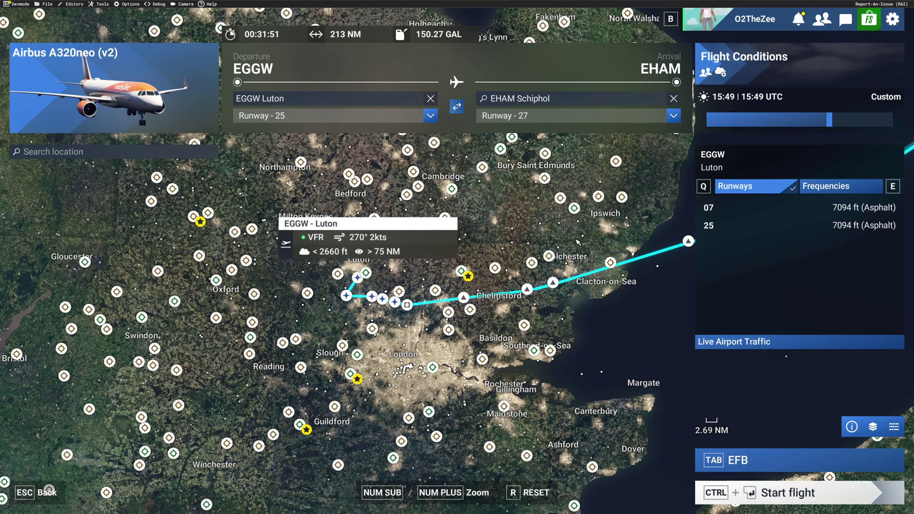
Start the flight and load the detected simulator flight plan as the active flight in the in-game Navigraph Charts window.
key(ctrl+Return)
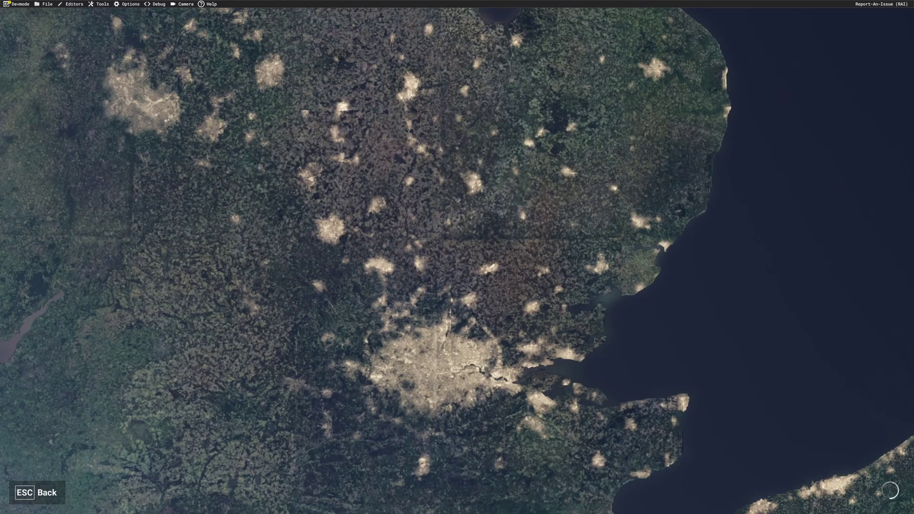
mouse_move(479, 20)
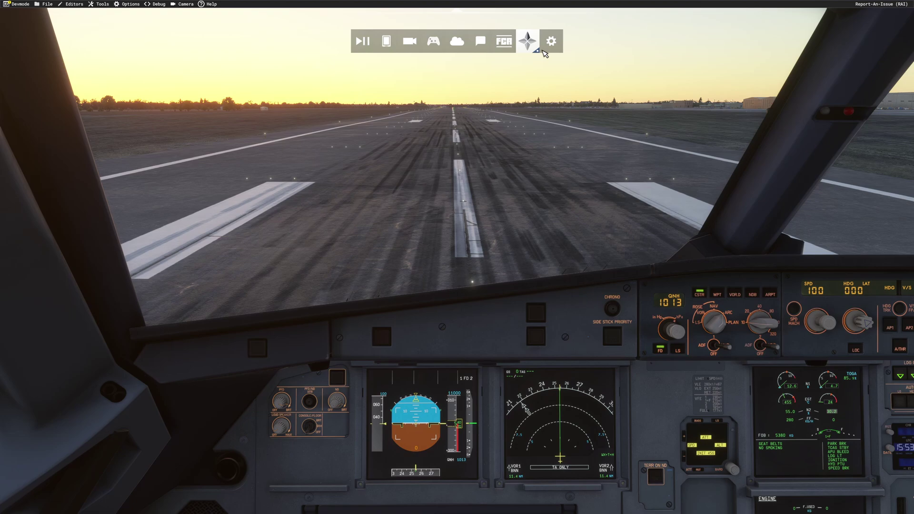
click(527, 44)
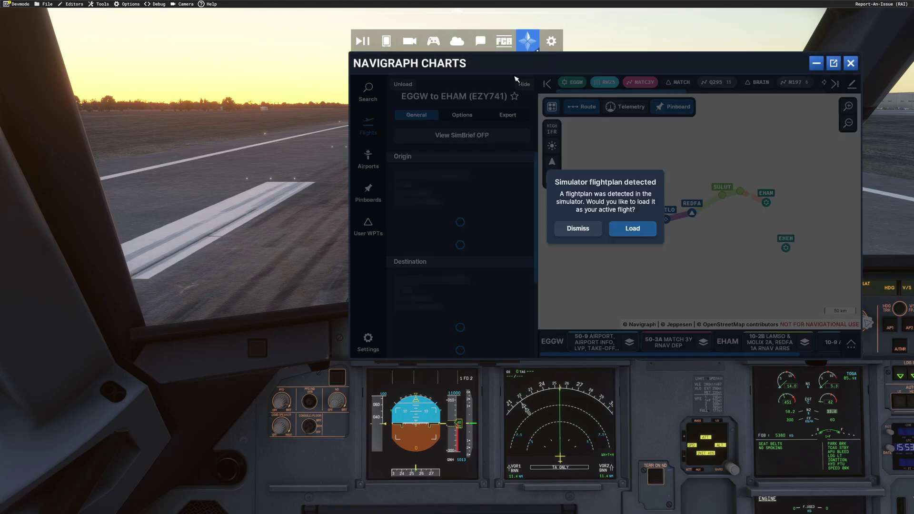
click(632, 229)
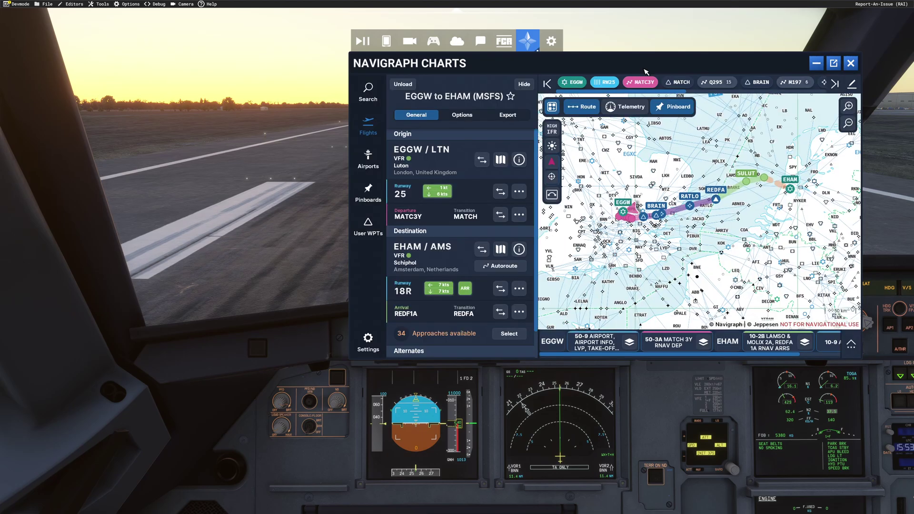
drag(582, 62, 413, 114)
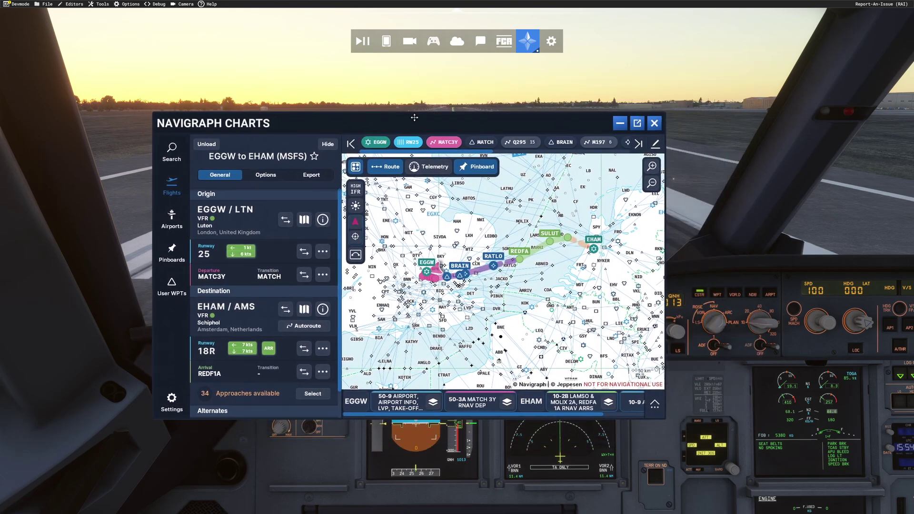
click(652, 123)
Open the EFB tablet in the cockpit and place it over the captain's primary flight display.
mouse_move(387, 42)
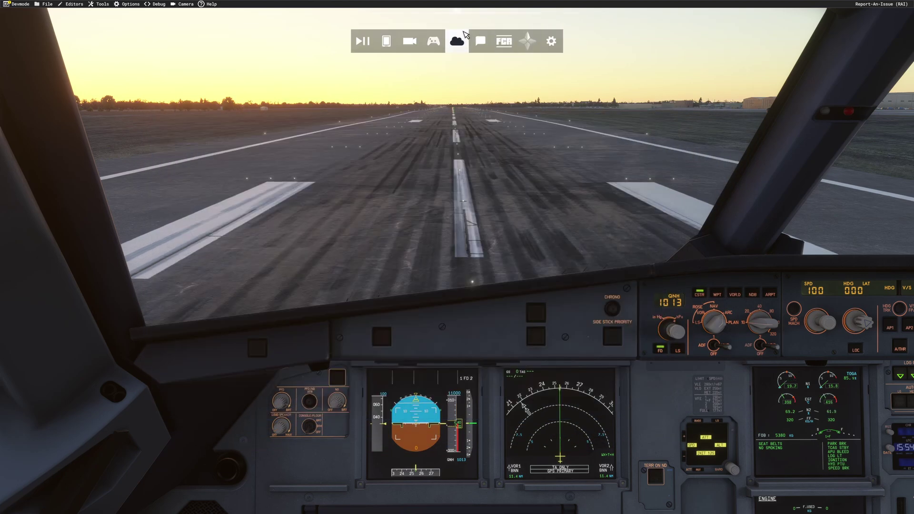
click(385, 47)
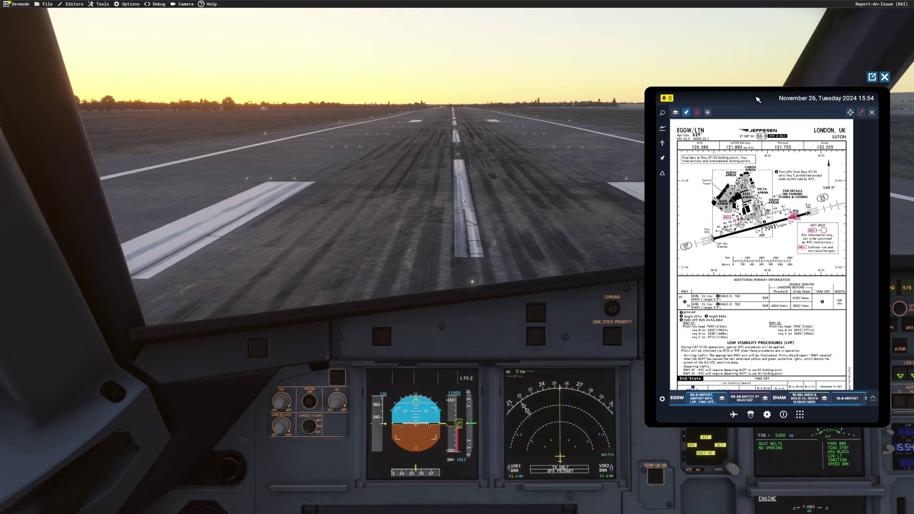
drag(729, 88, 313, 174)
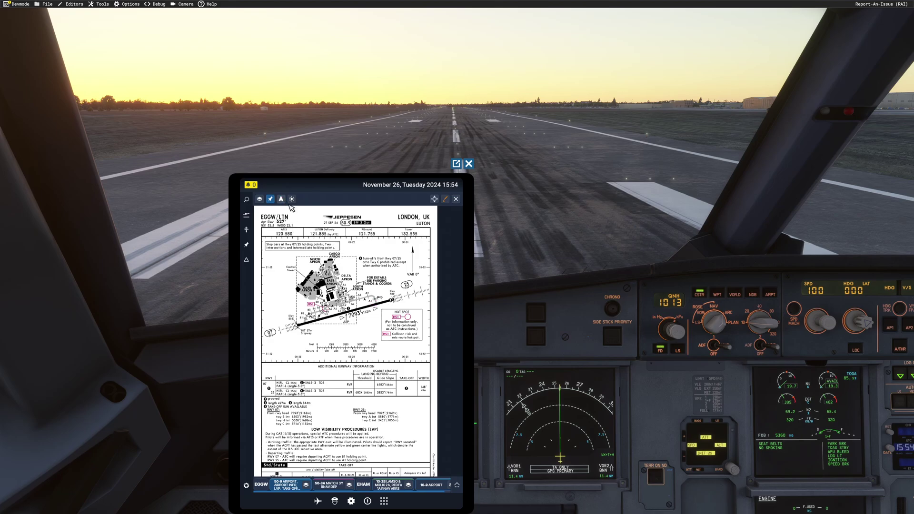
Show and inspect the aircraft's position on the EGGW airport chart, then close the chart and view the departure route on the map.
scroll(386, 312, up, 3)
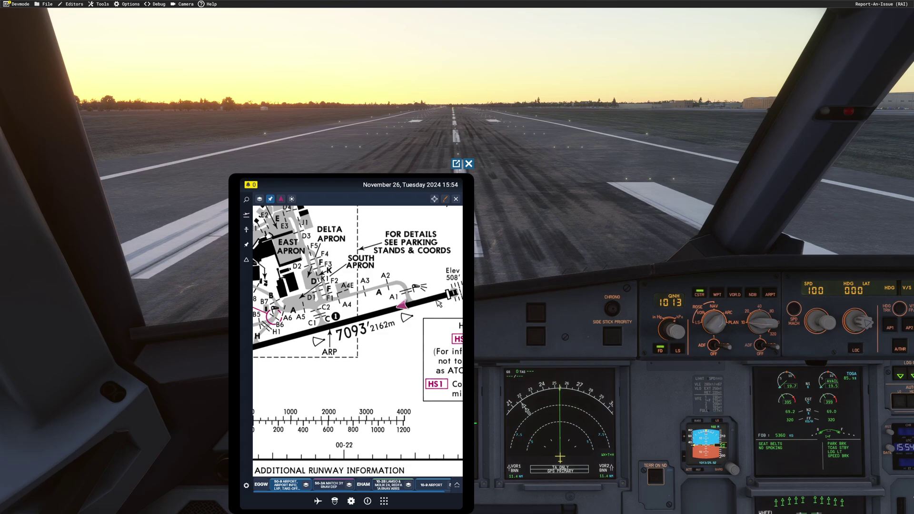
scroll(377, 293, down, 3)
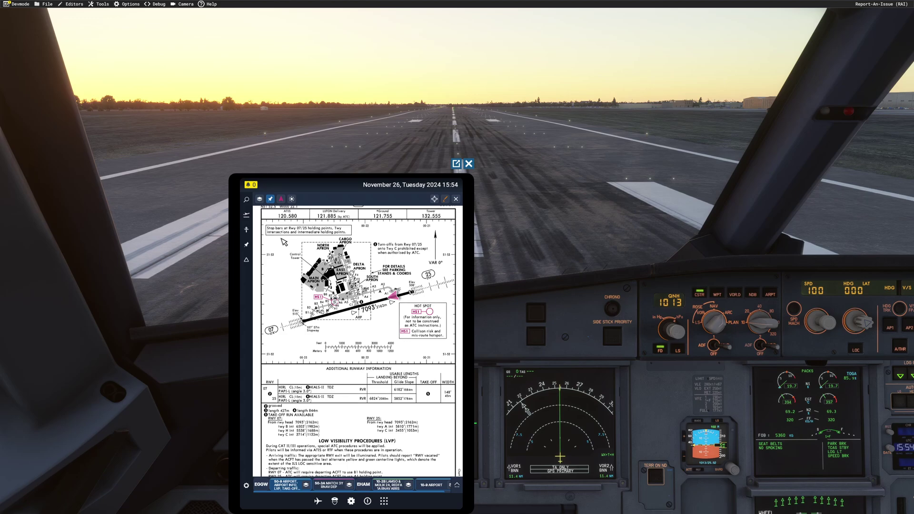
click(458, 199)
drag(402, 338, 352, 272)
scroll(337, 274, down, 1)
scroll(336, 274, up, 2)
scroll(338, 277, down, 5)
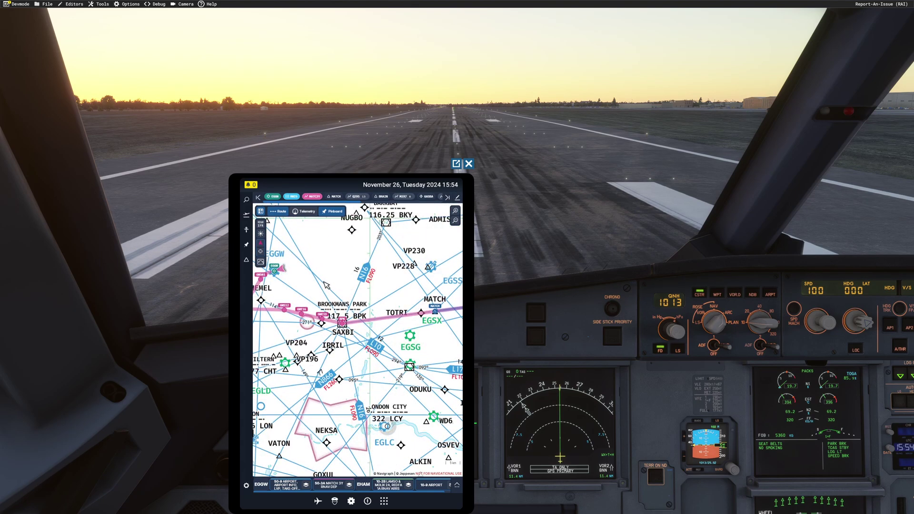
Open the pinned 50-3A MATCH 3Y RNAV departure chart and examine the aircraft's position and the waypoints from GWS01 to GWE19.
click(339, 484)
scroll(318, 347, up, 5)
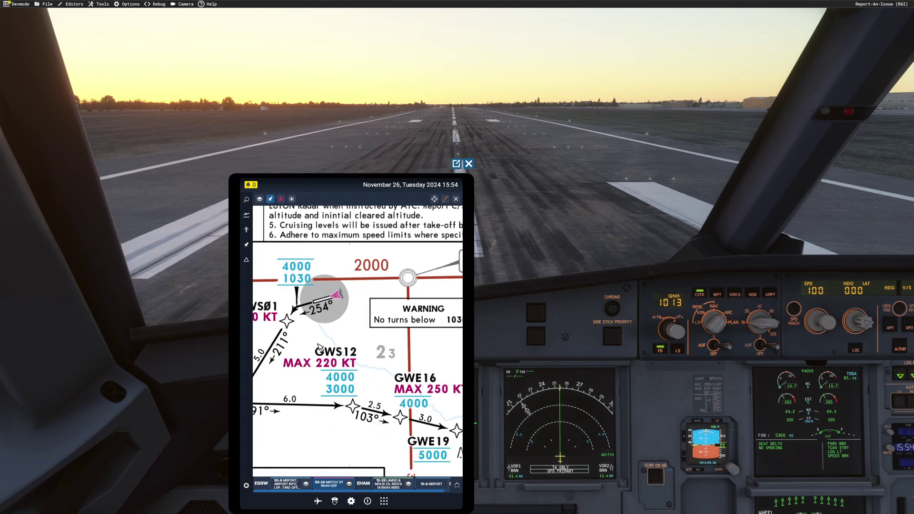
drag(319, 346, 404, 340)
scroll(404, 309, up, 2)
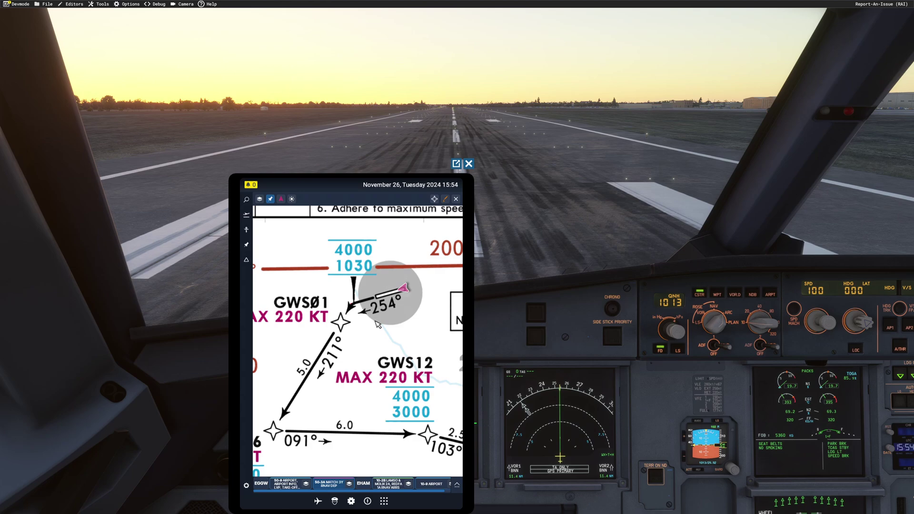
drag(382, 300, 394, 294)
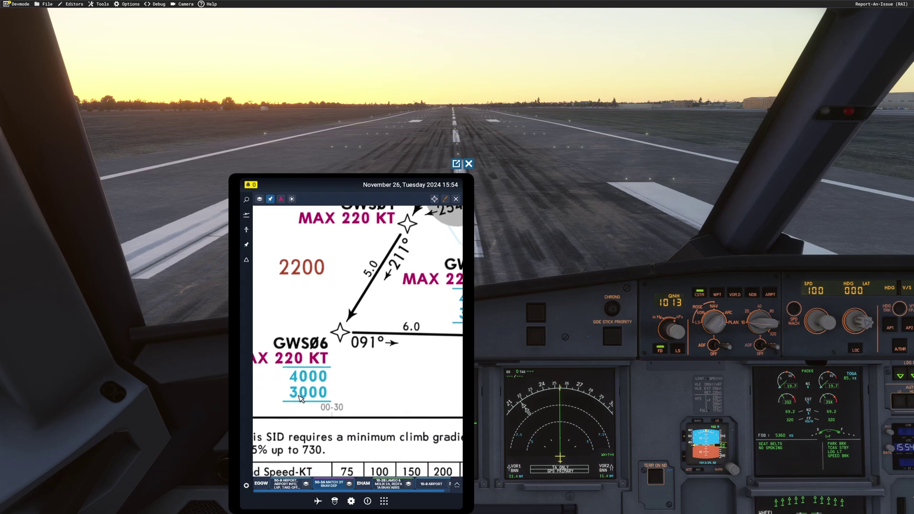
scroll(344, 333, down, 4)
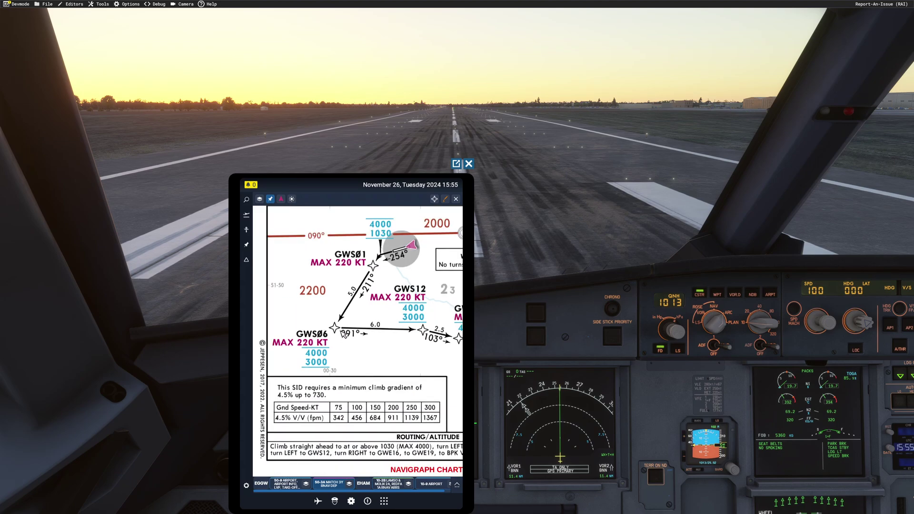
scroll(341, 330, down, 1)
mouse_move(344, 308)
mouse_down()
mouse_move(284, 308)
mouse_move(342, 292)
mouse_up()
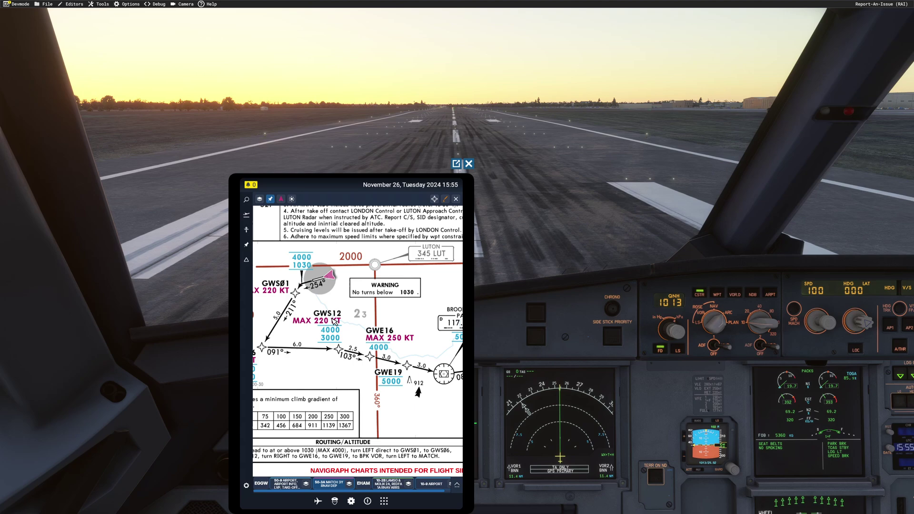
drag(369, 273, 377, 344)
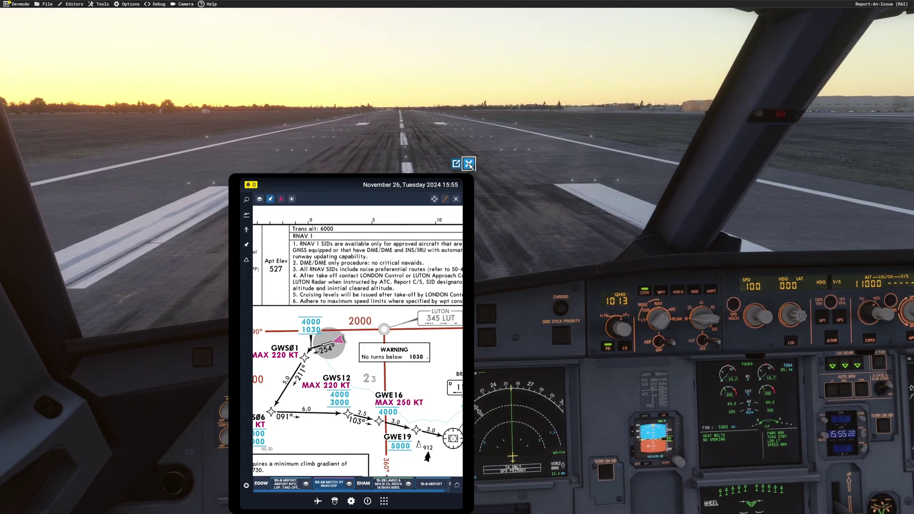
Turn the view to the aircraft's built-in tablet, move the EFB clear of it and close the EFB.
drag(405, 177, 360, 153)
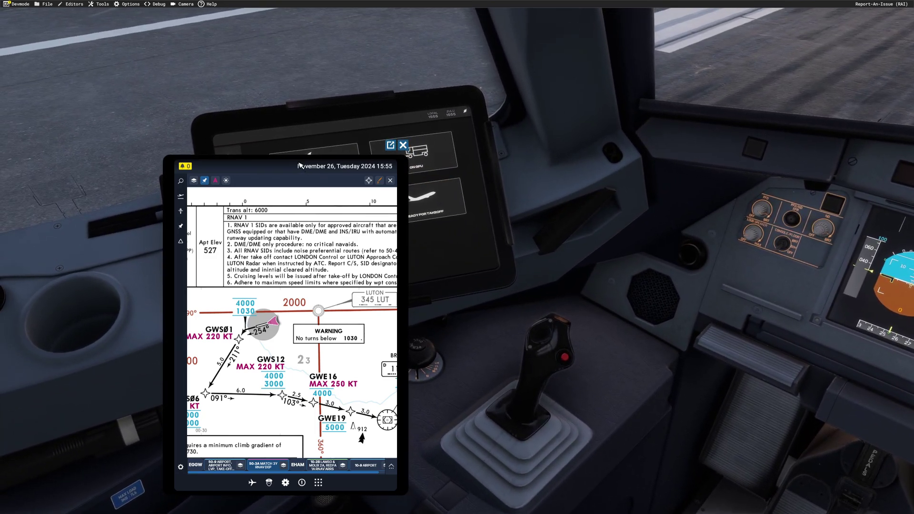
drag(293, 159, 481, 174)
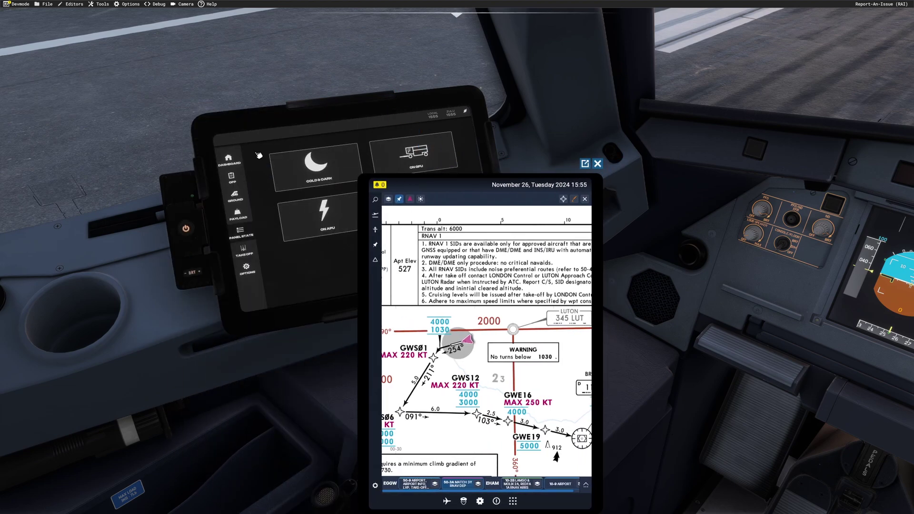
click(597, 163)
Check the built-in tablet's settings, then select runway 07 for the takeoff performance calculation.
click(248, 270)
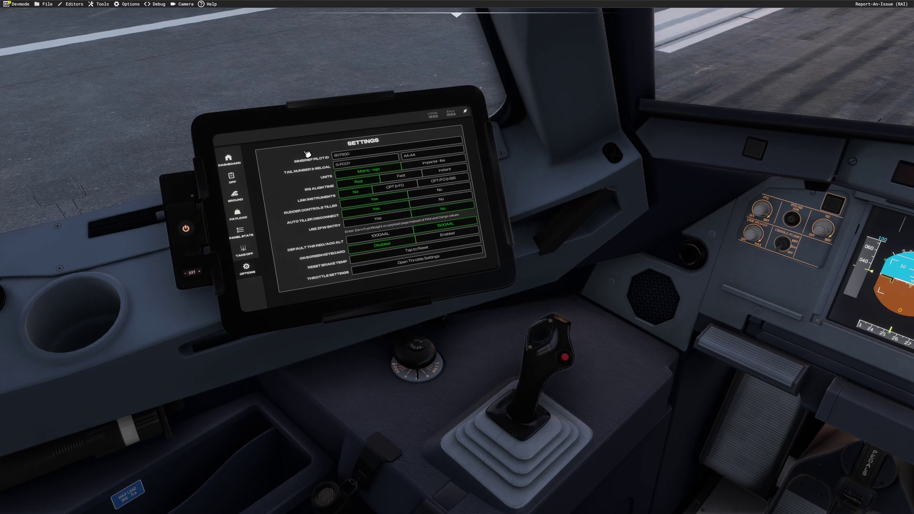
click(244, 249)
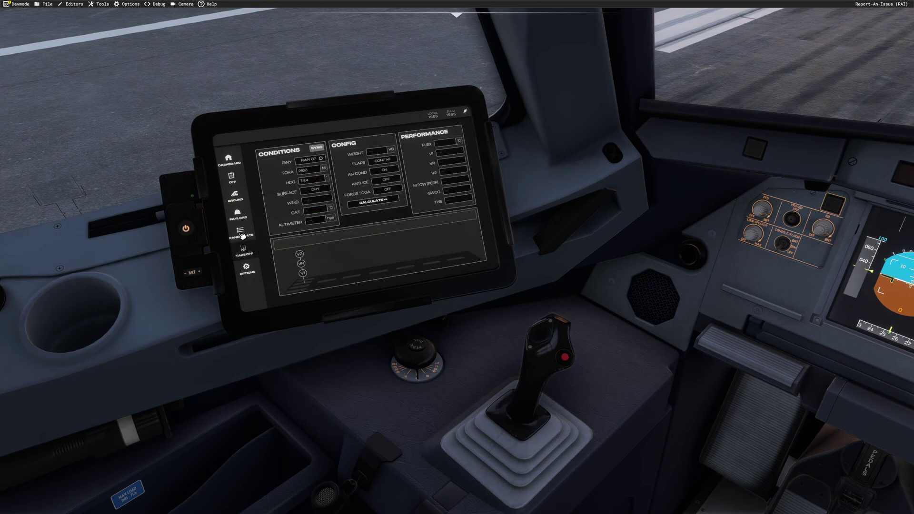
click(312, 164)
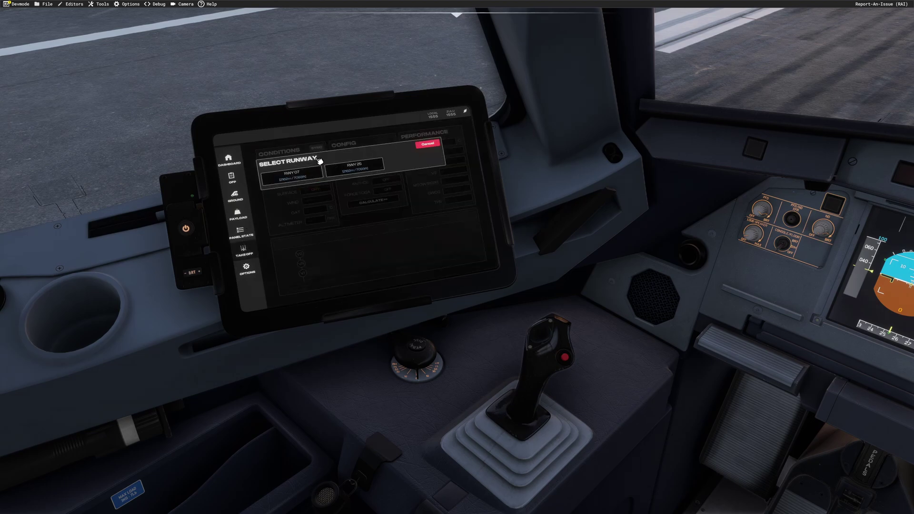
click(302, 179)
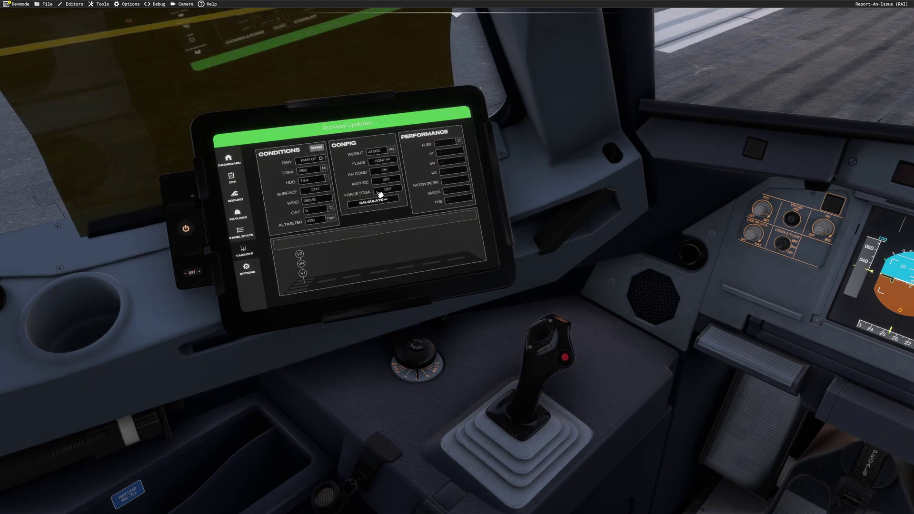
scroll(376, 229, up, 3)
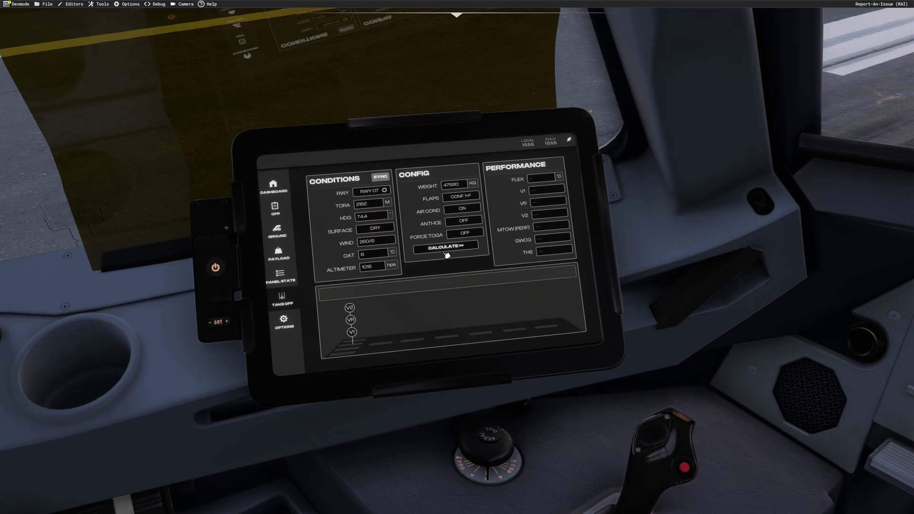
Import the SimBrief flight plan into the flight details on the aircraft's built-in tablet.
click(278, 252)
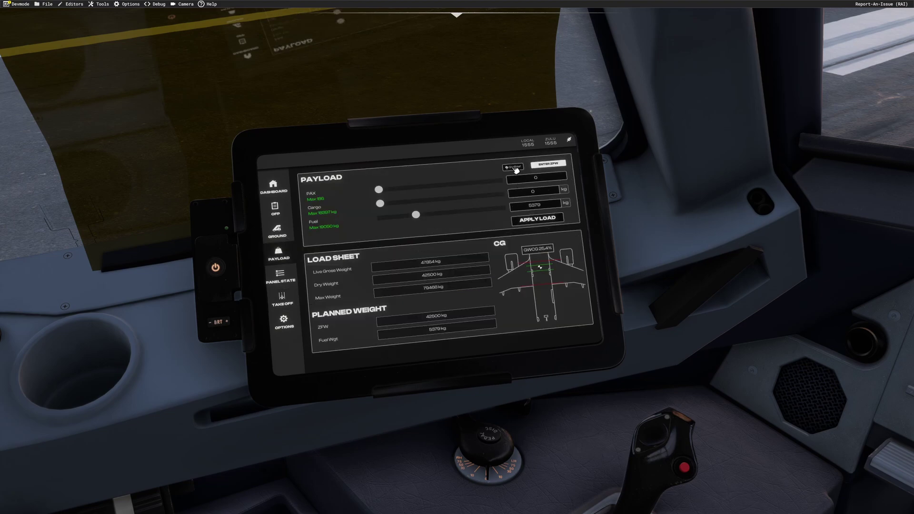
click(283, 194)
click(543, 166)
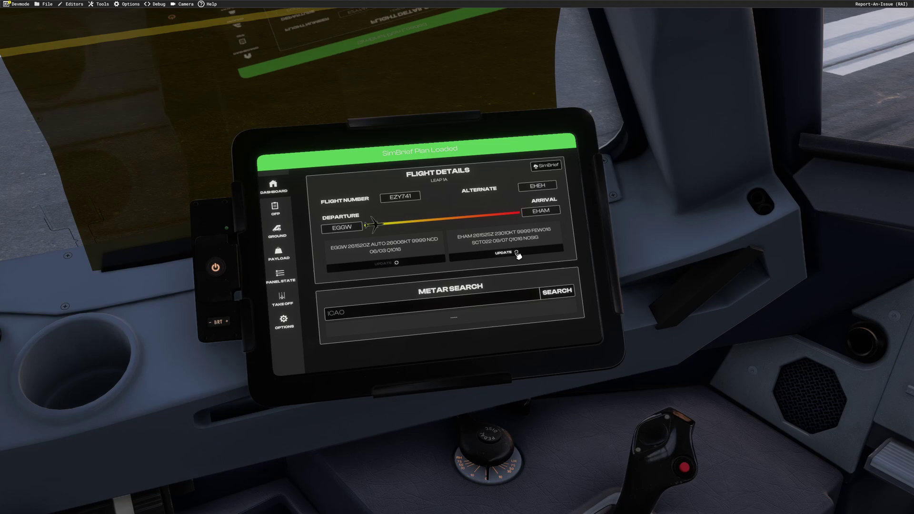
Load the SimBrief weights into the payload page, set the fuel to about 4480 kg and apply the load.
click(278, 254)
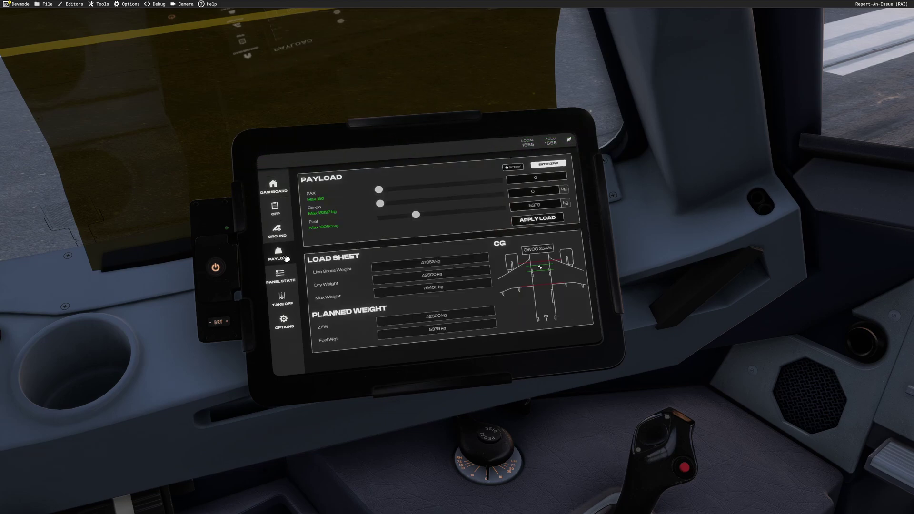
click(512, 168)
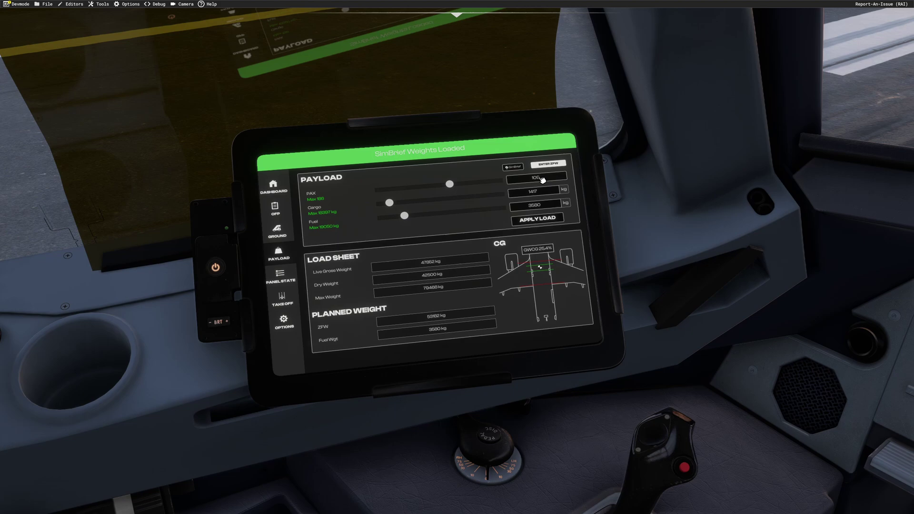
drag(405, 216, 415, 219)
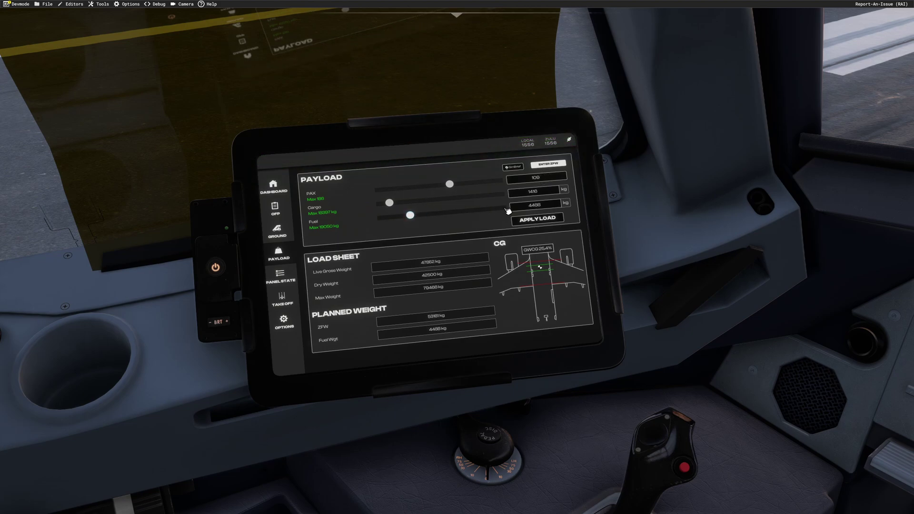
click(537, 220)
click(352, 217)
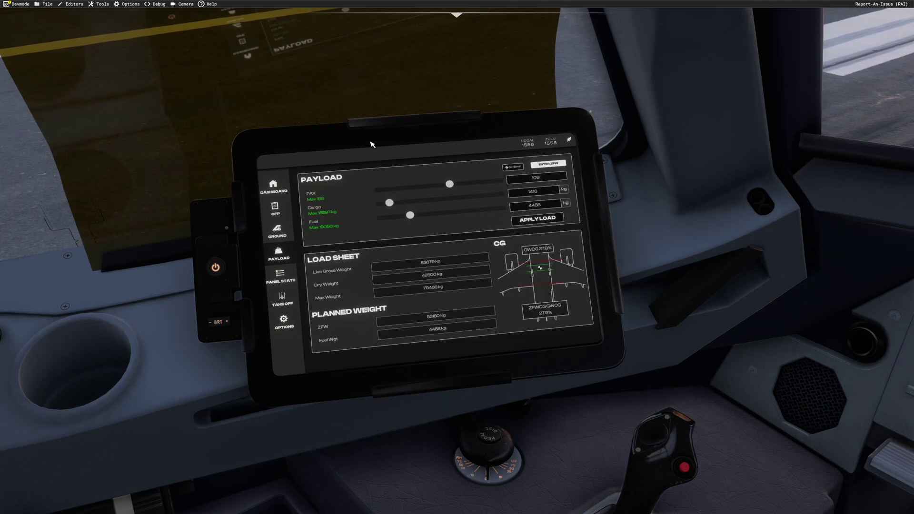
Look down at the captain's MCDU and select the ZFW/ZFWCG entry on its FUEL PRED page.
drag(322, 127, 284, 226)
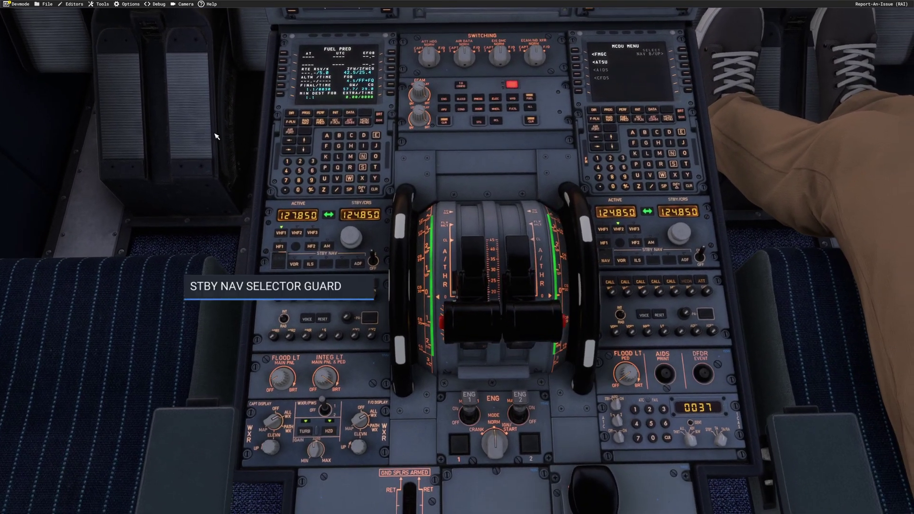
scroll(299, 164, up, 3)
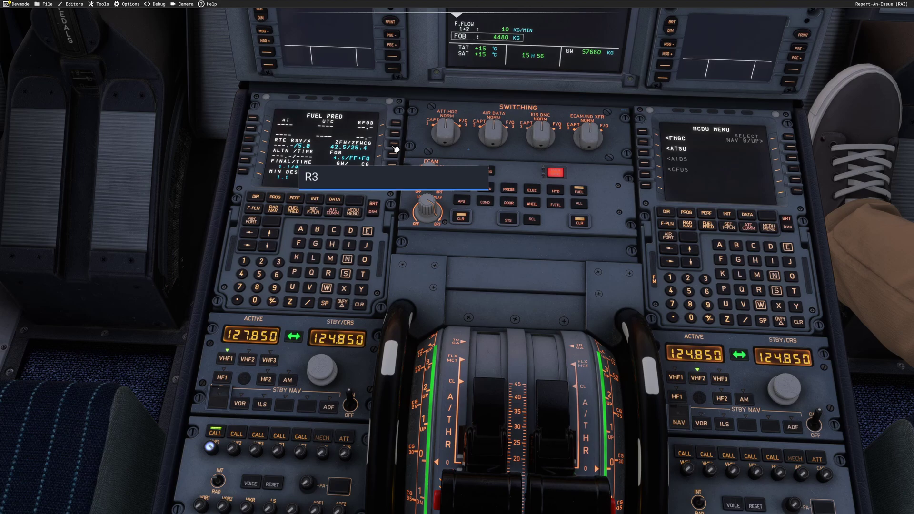
click(395, 149)
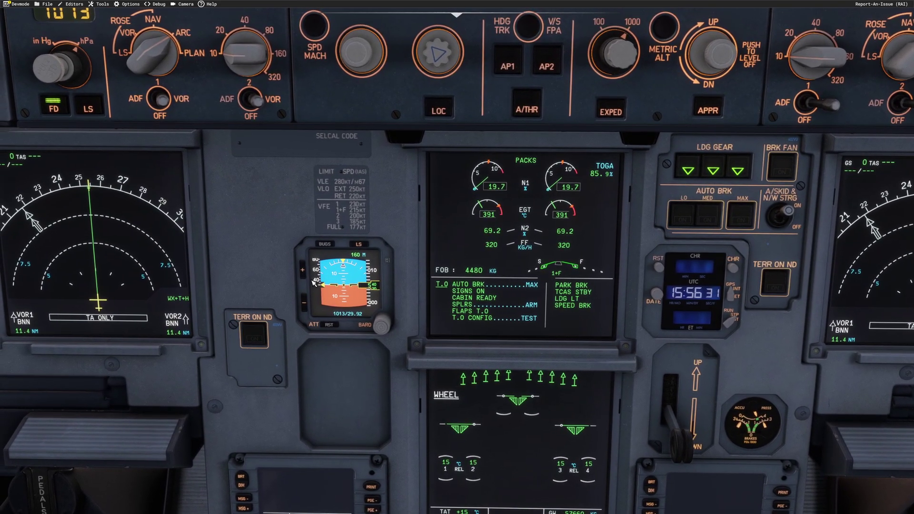
Return to the built-in tablet, calculate the takeoff performance for the loaded weight and send the results to the FMGS.
key(ctrl+space)
drag(308, 282, 347, 343)
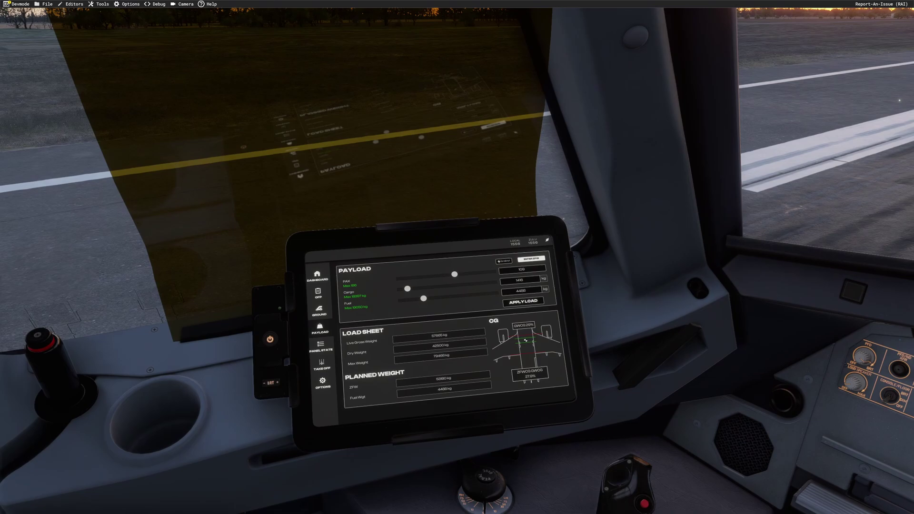
scroll(357, 347, up, 3)
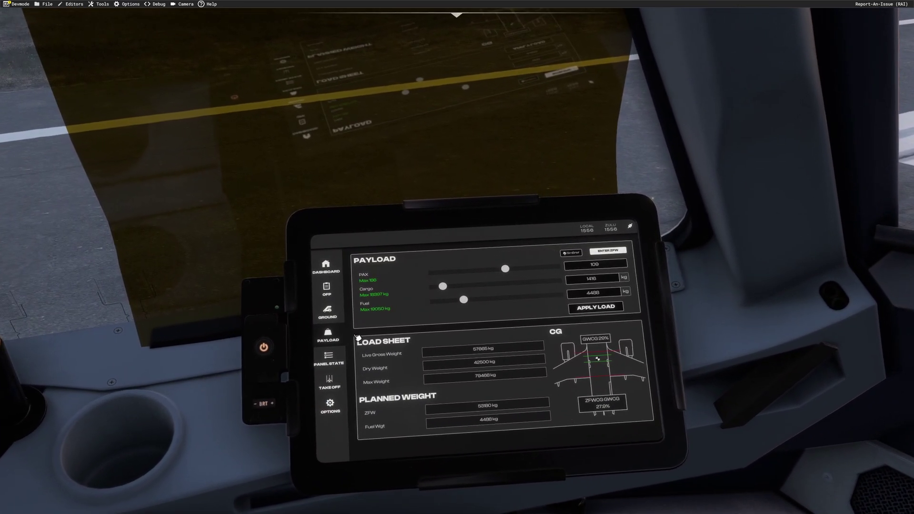
click(328, 383)
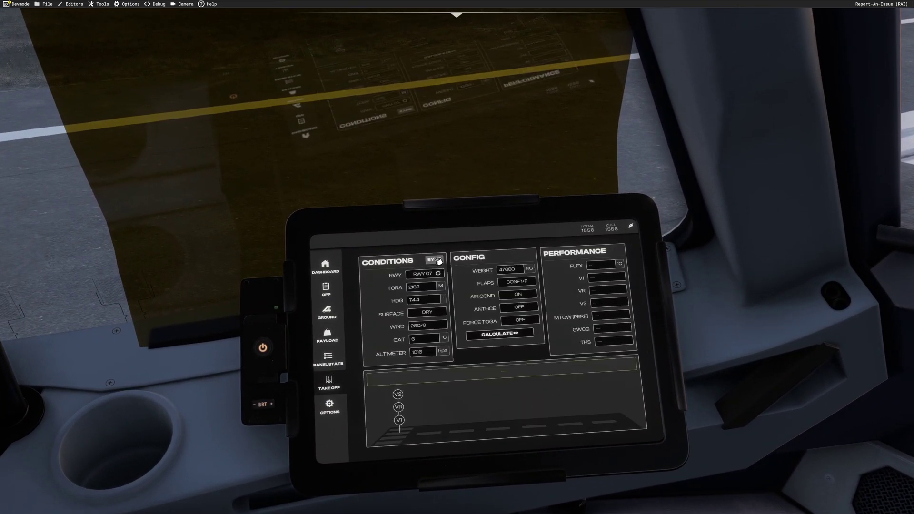
click(512, 271)
click(506, 334)
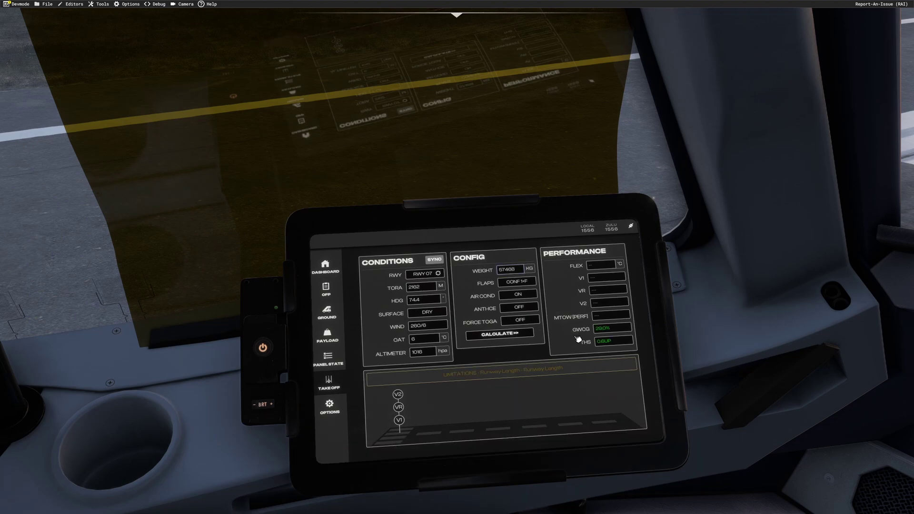
click(514, 346)
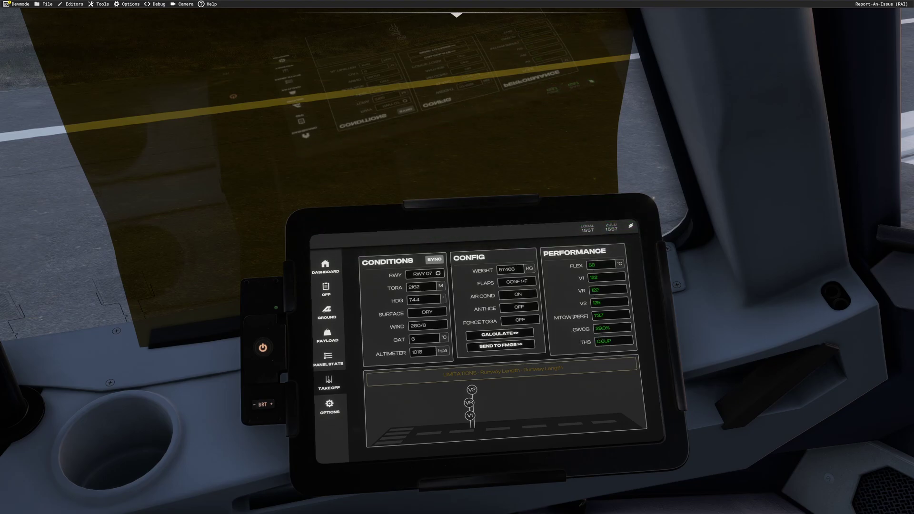
Open the TAKE OFF performance page on the captain's MCDU and bring it into view.
key(alt+2)
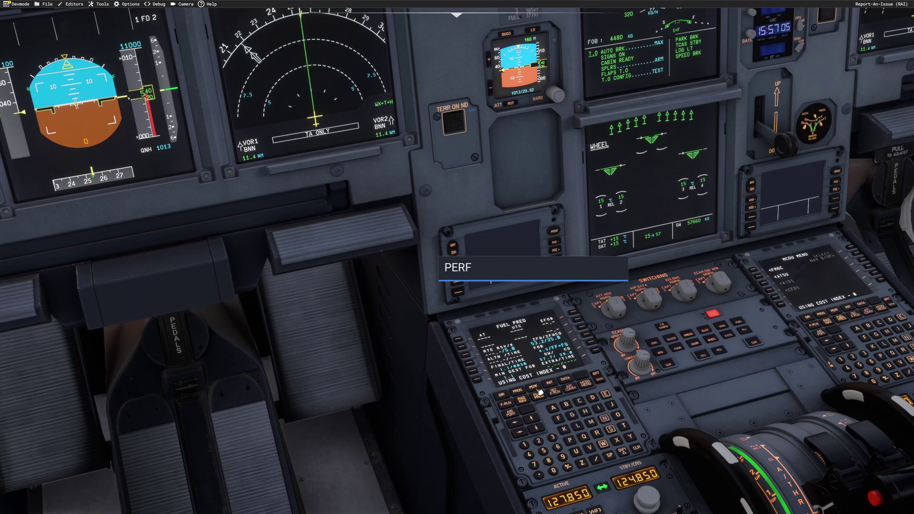
click(539, 391)
key(alt+3)
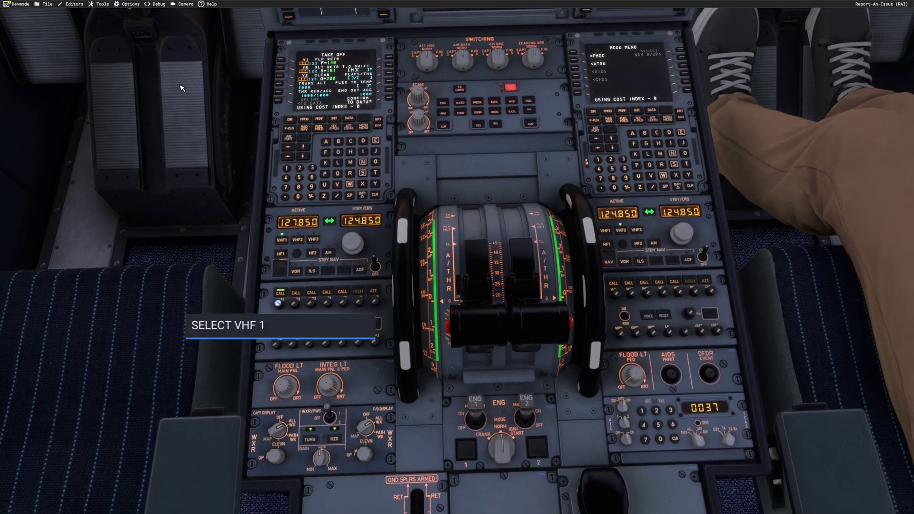
key(alt+2)
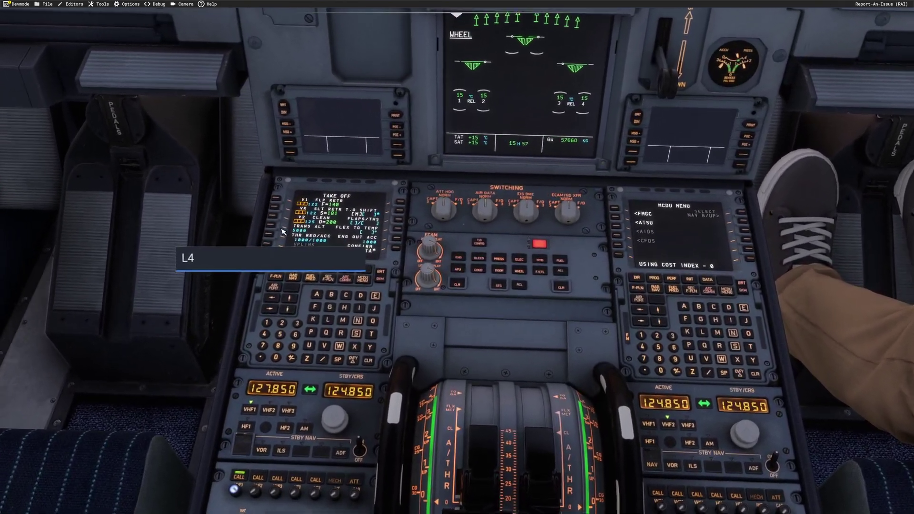
Check the tablet's takeoff figures and confirm the uplinked takeoff data on the captain's MCDU.
key(alt+1)
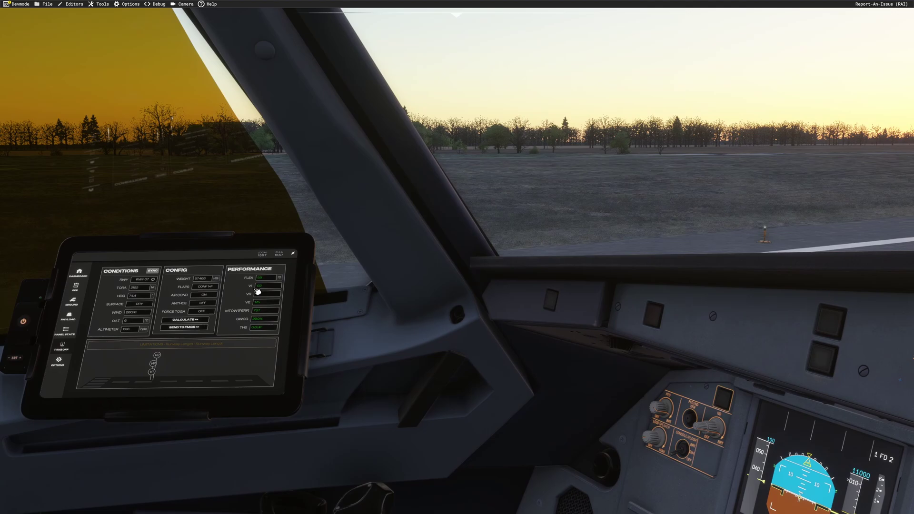
key(alt+2)
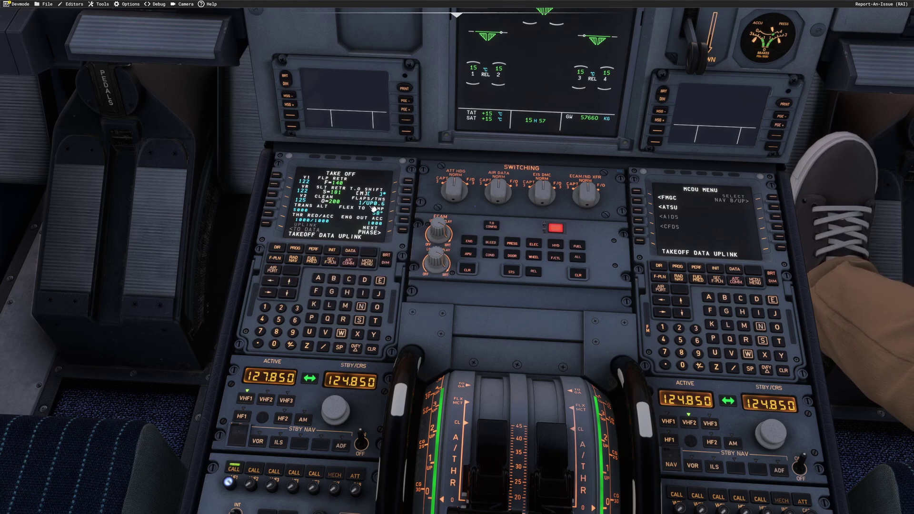
drag(379, 233, 379, 333)
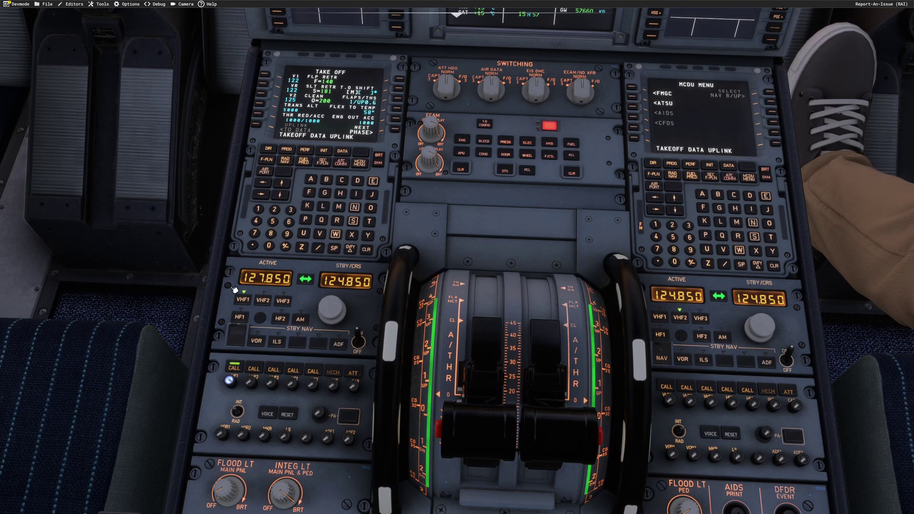
Set the autobrake to MAX and arm the ground spoilers on the centre pedestal.
drag(233, 289, 306, 285)
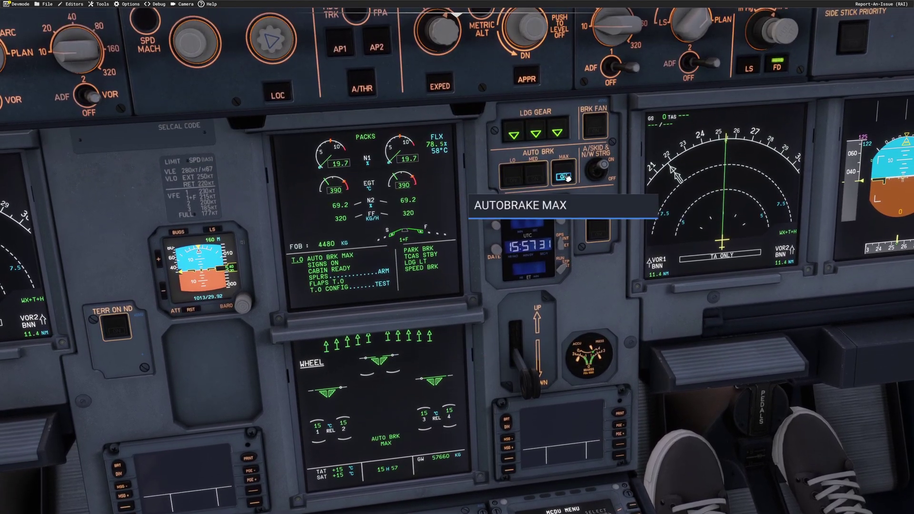
click(563, 177)
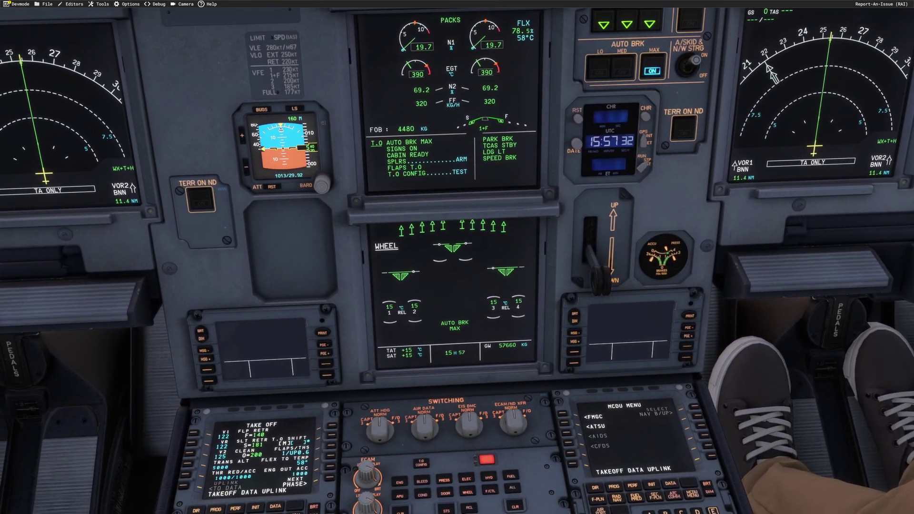
drag(517, 93, 392, 274)
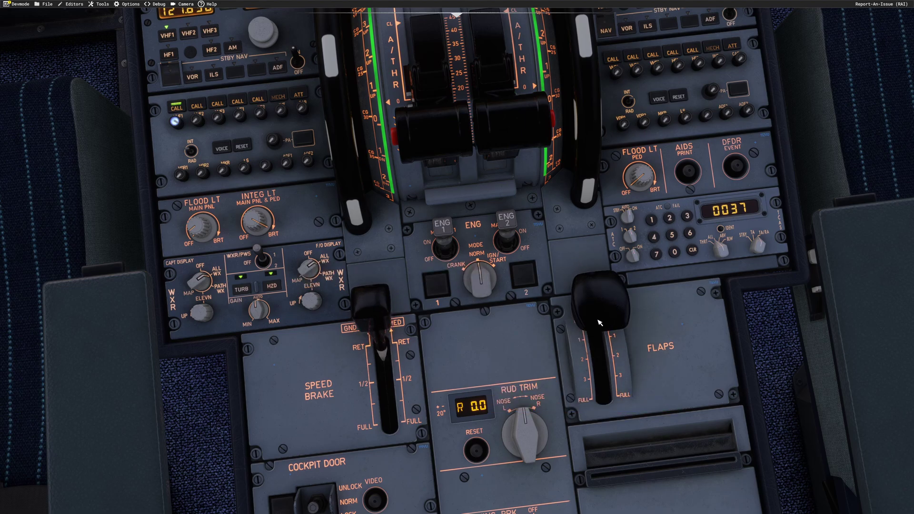
Run the takeoff configuration test from the ECAM control panel and return to the captain's forward view.
key(alt+2)
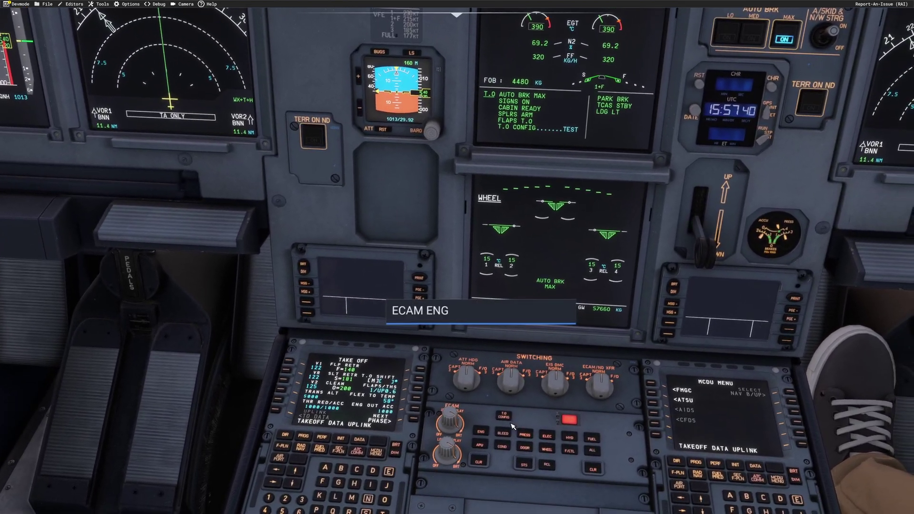
click(507, 418)
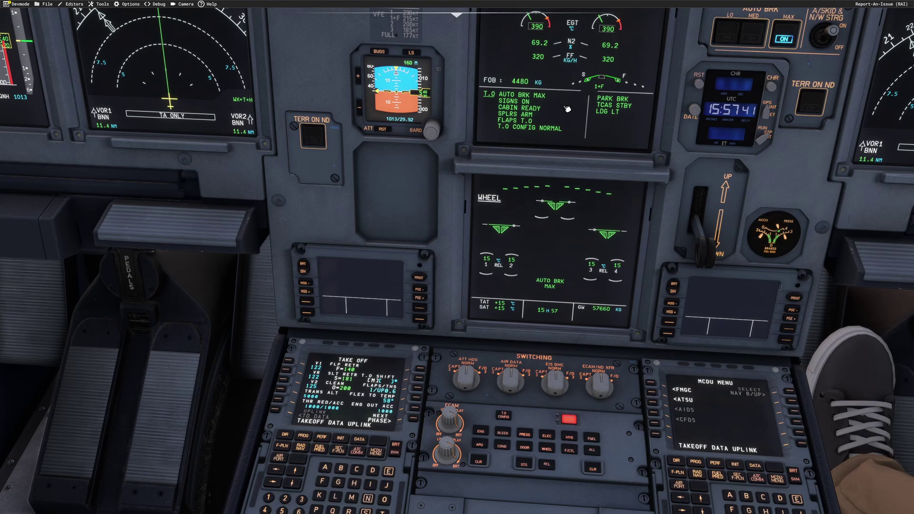
key(alt+1)
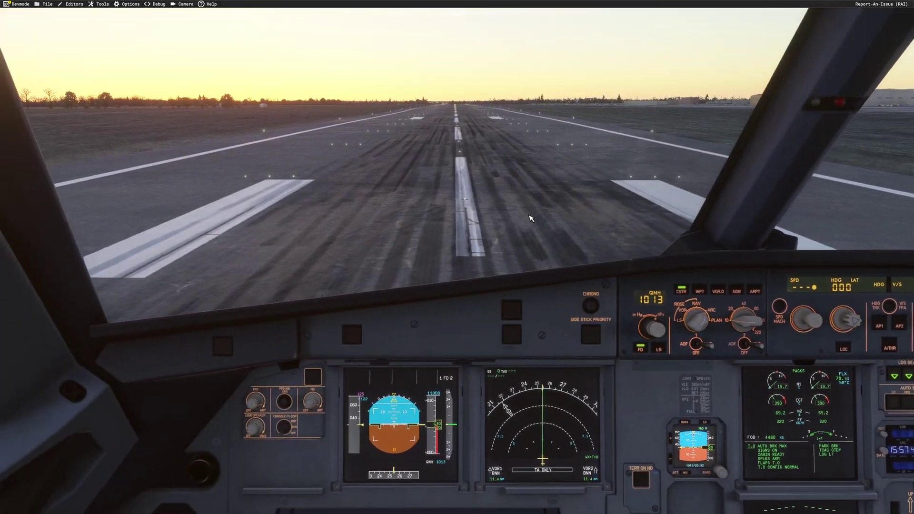
Open the INIT page on the captain's MCDU and request the uplinked company route.
key(alt+3)
key(alt+2)
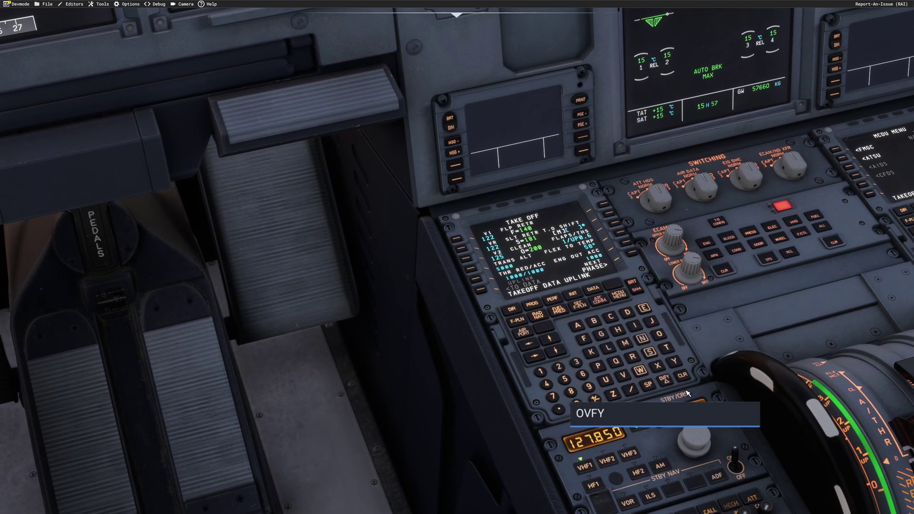
click(574, 295)
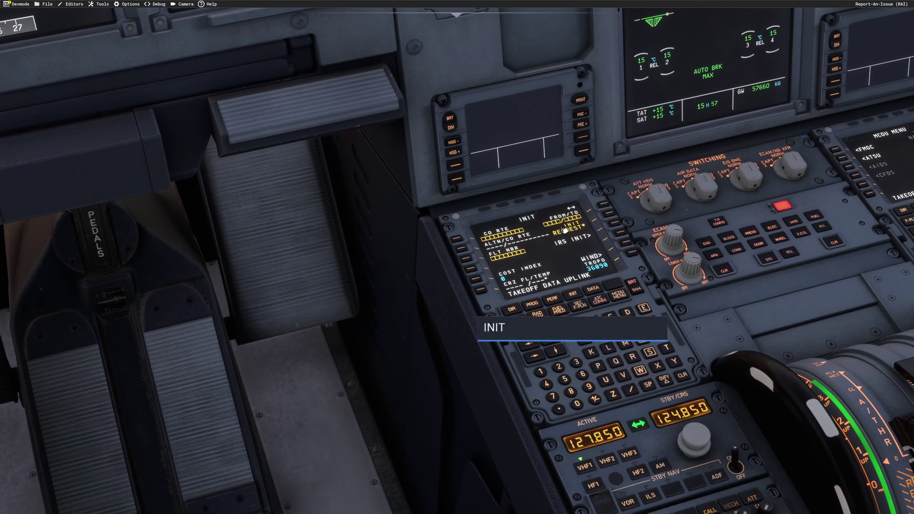
click(610, 214)
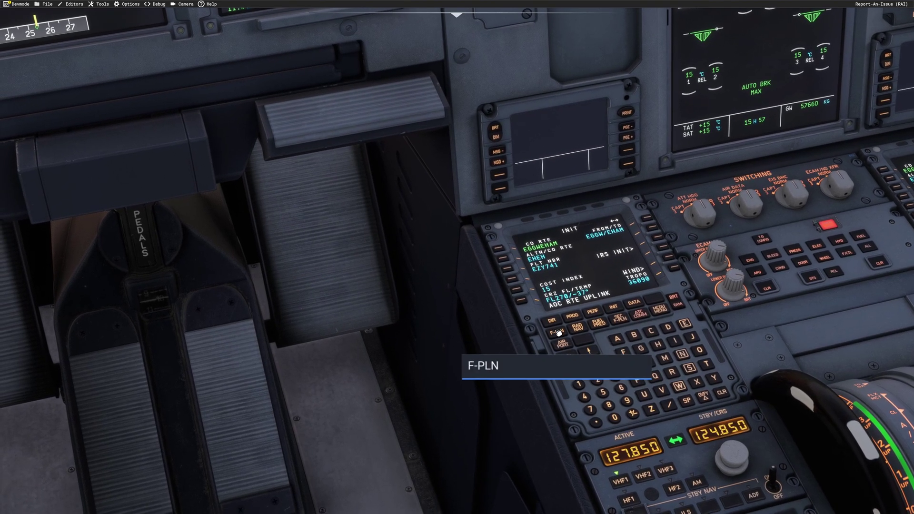
Open the EGGW departures from the MCDU flight plan, select runway 25 and return to the forward view.
click(555, 335)
click(516, 252)
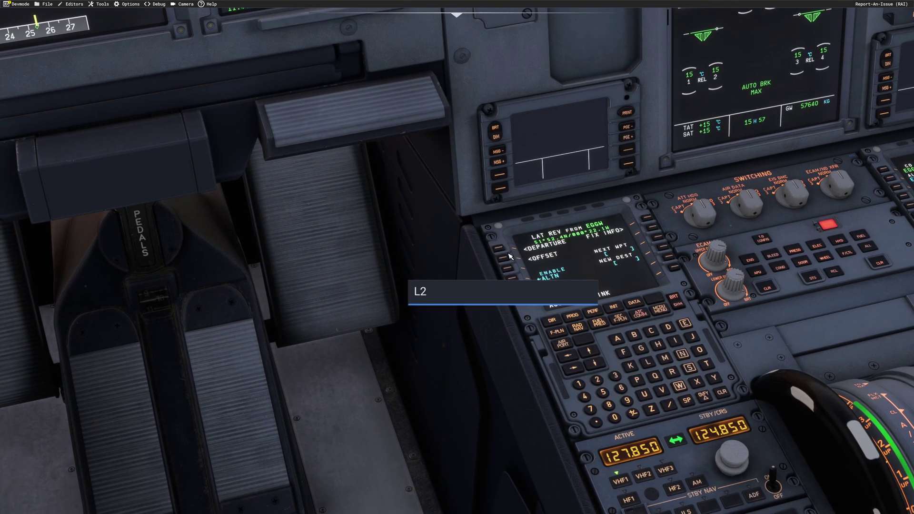
click(499, 249)
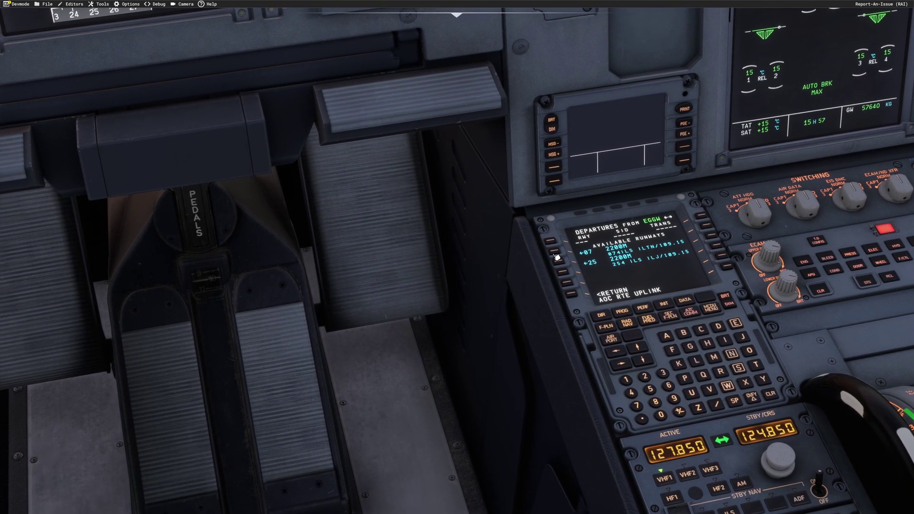
click(548, 261)
key(ctrl+space)
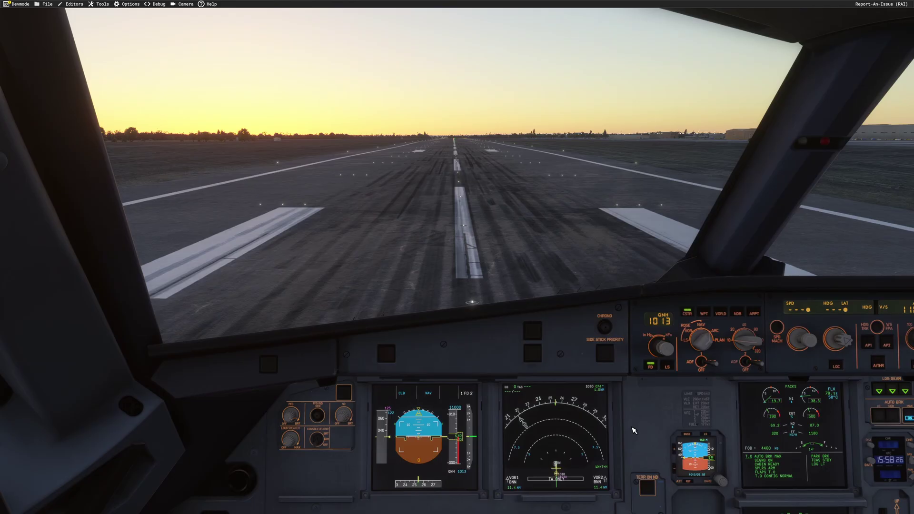
Open the built-in tablet, examine the MATCH 3Y RNAV departure chart for its routing and altitude limits, and close the tablet.
mouse_move(456, 13)
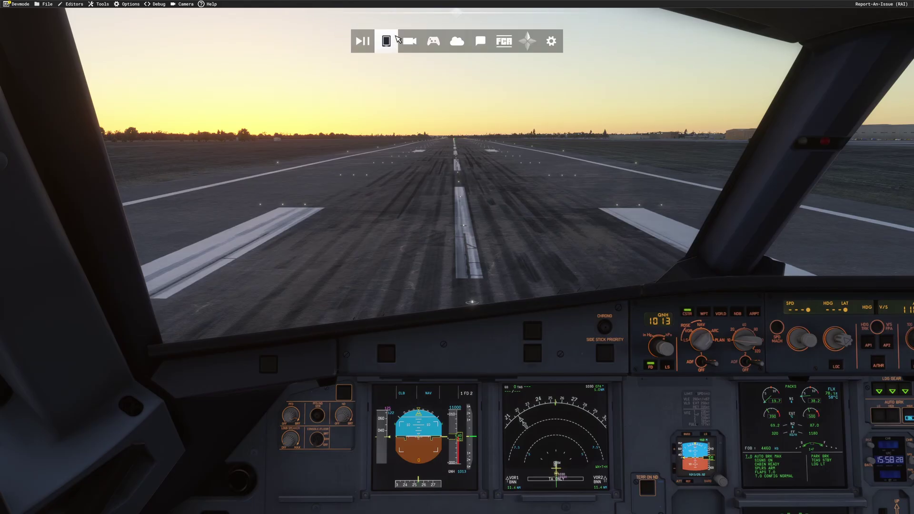
click(386, 39)
drag(476, 169, 406, 97)
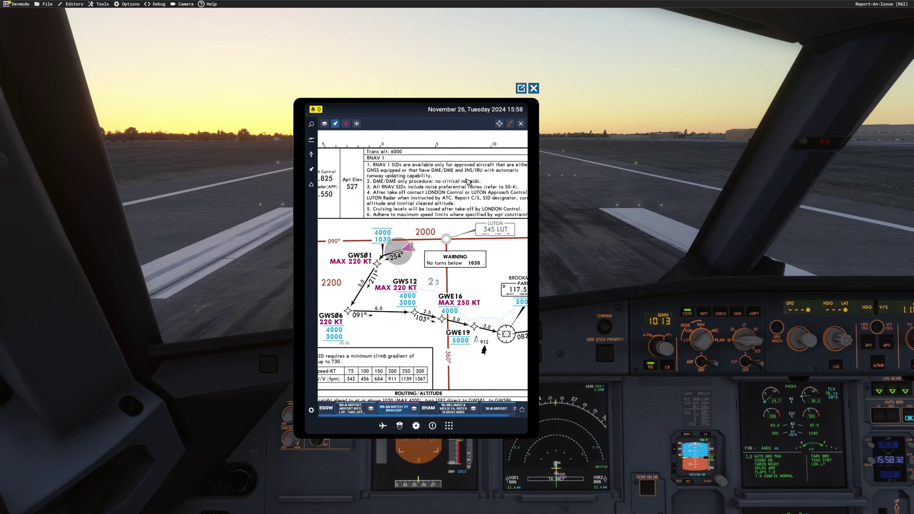
scroll(422, 208, down, 3)
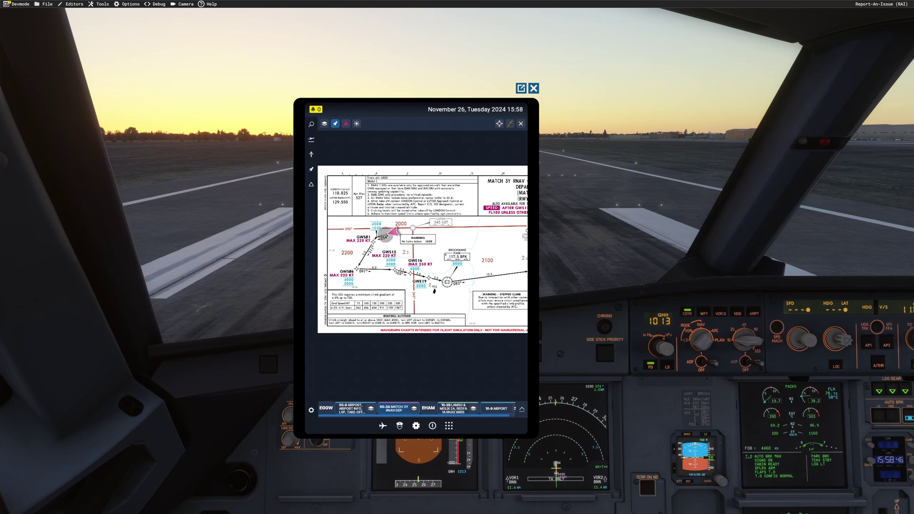
click(534, 88)
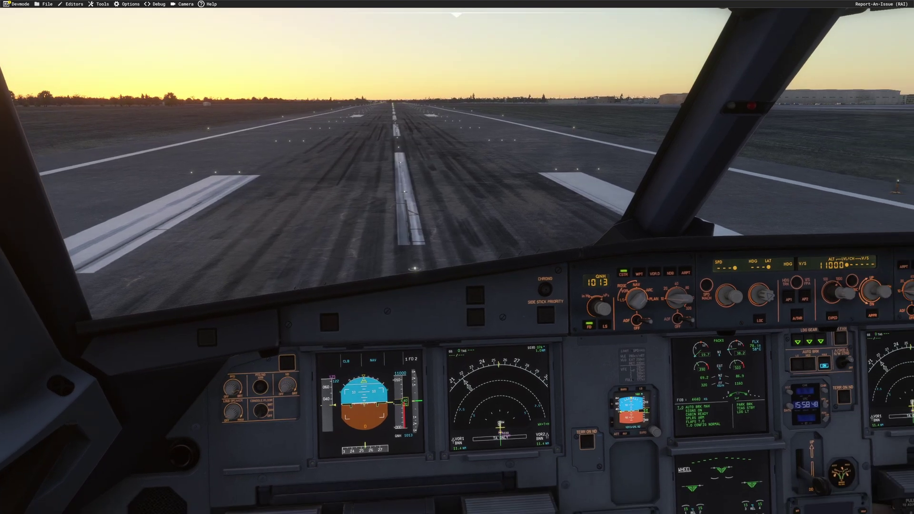
Bring the captain's EFIS control panel and its navigation display waypoint option into view.
scroll(598, 192, up, 3)
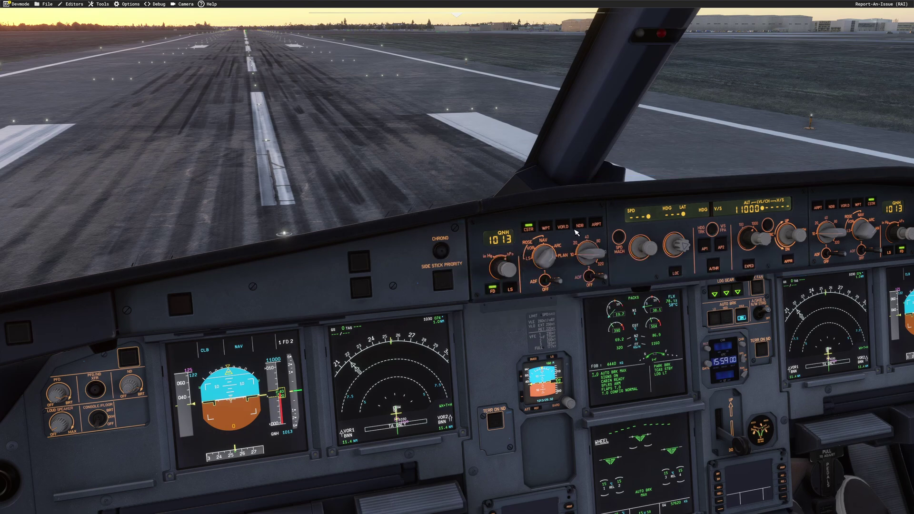
right_click(547, 220)
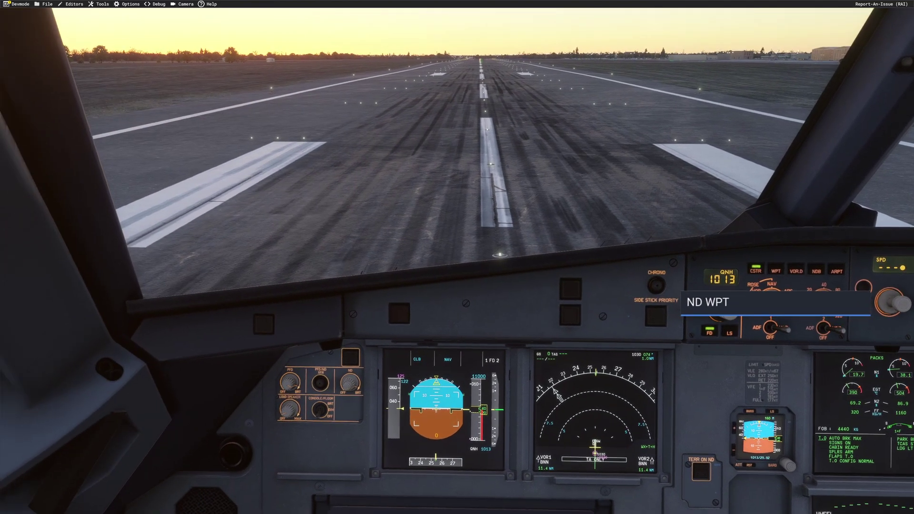